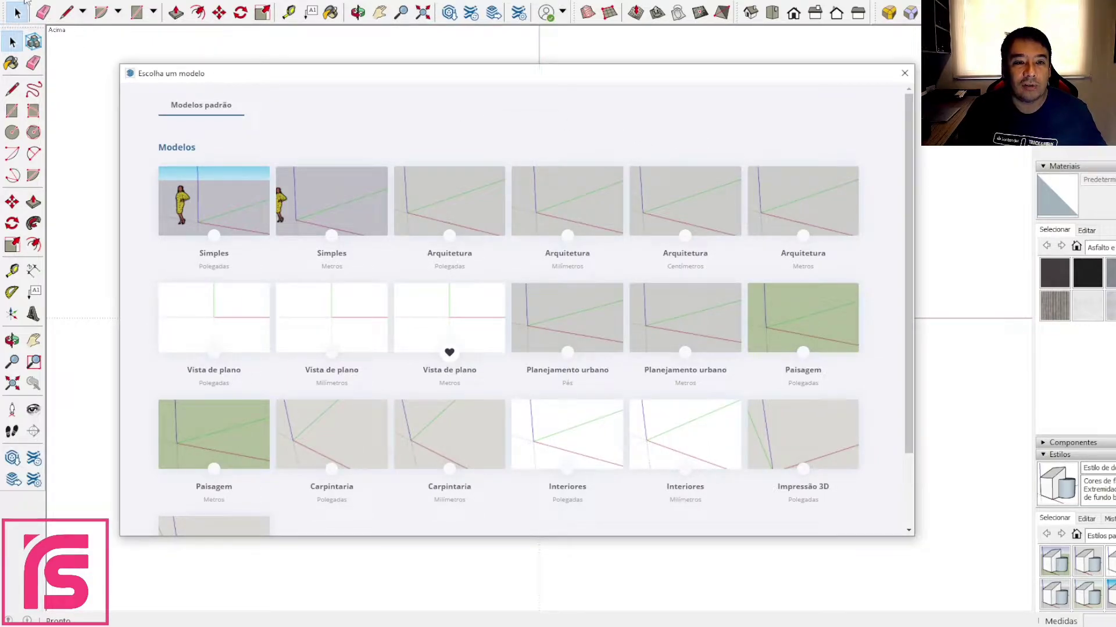
- Start a new model from the Vista de plano template in metres
{"action": "left_click", "coordinate": [904, 74]}
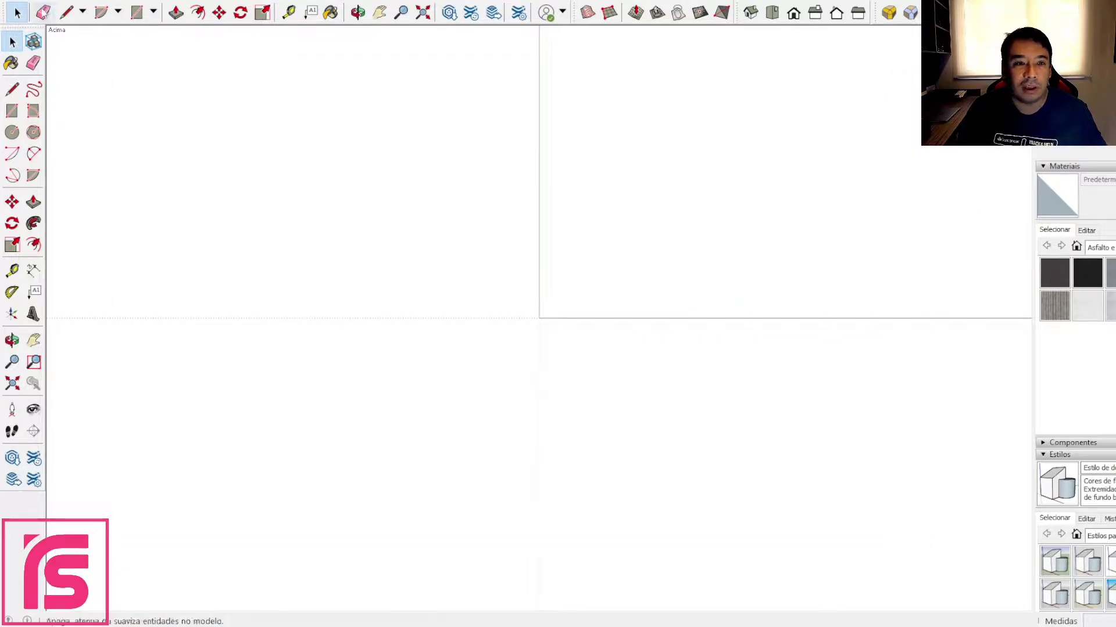
{"action": "left_click", "coordinate": [24, 2]}
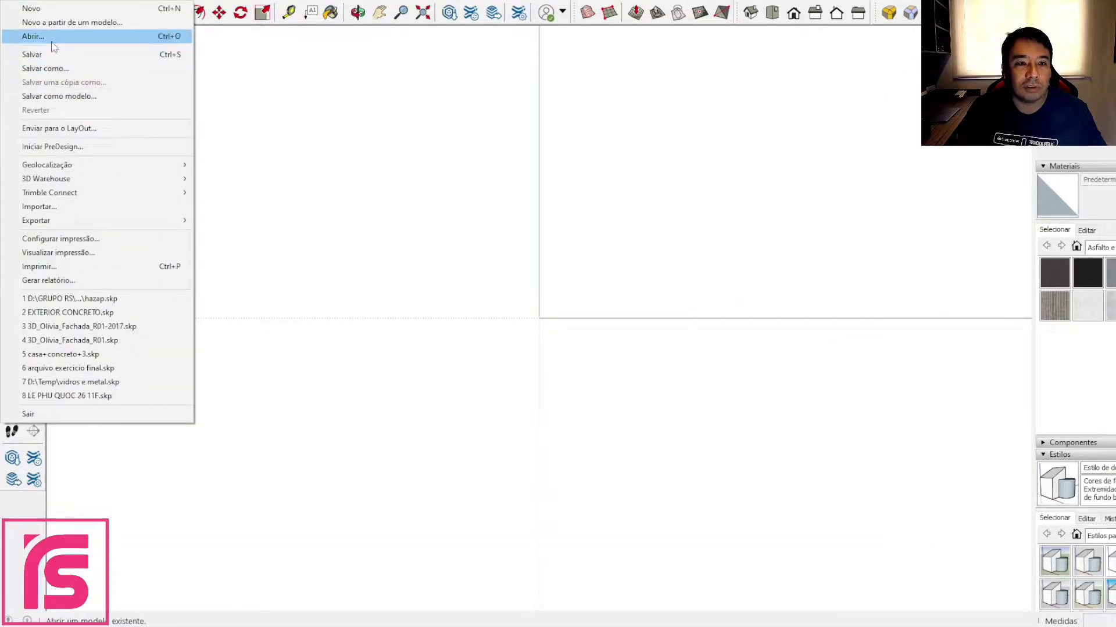
{"action": "left_click", "coordinate": [58, 23]}
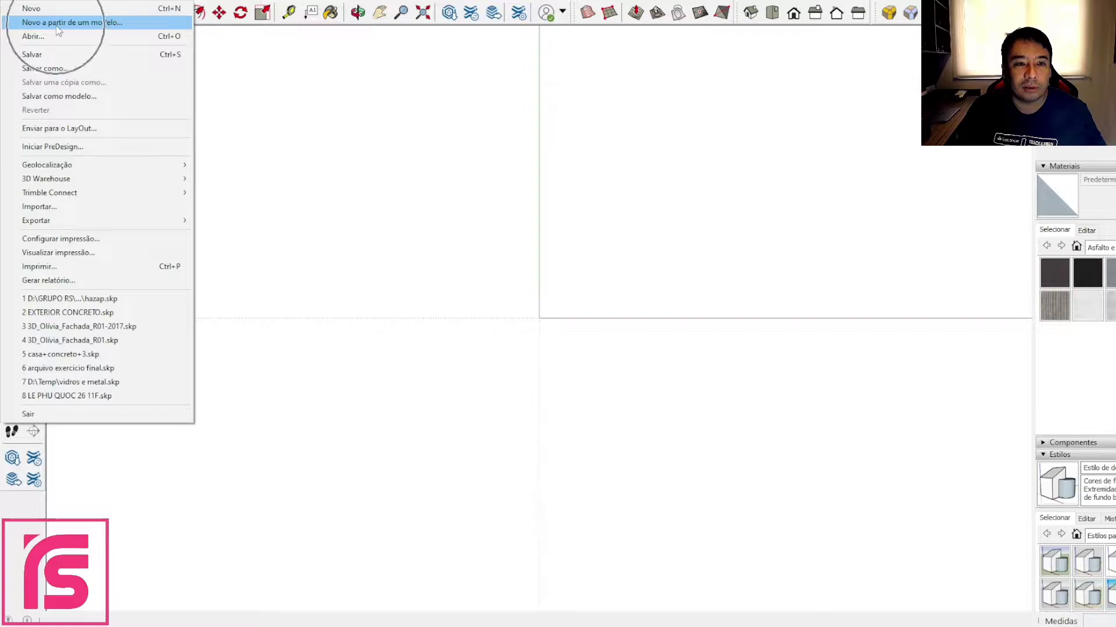
{"action": "left_click_drag", "start_coordinate": [459, 107], "coordinate": [438, 107]}
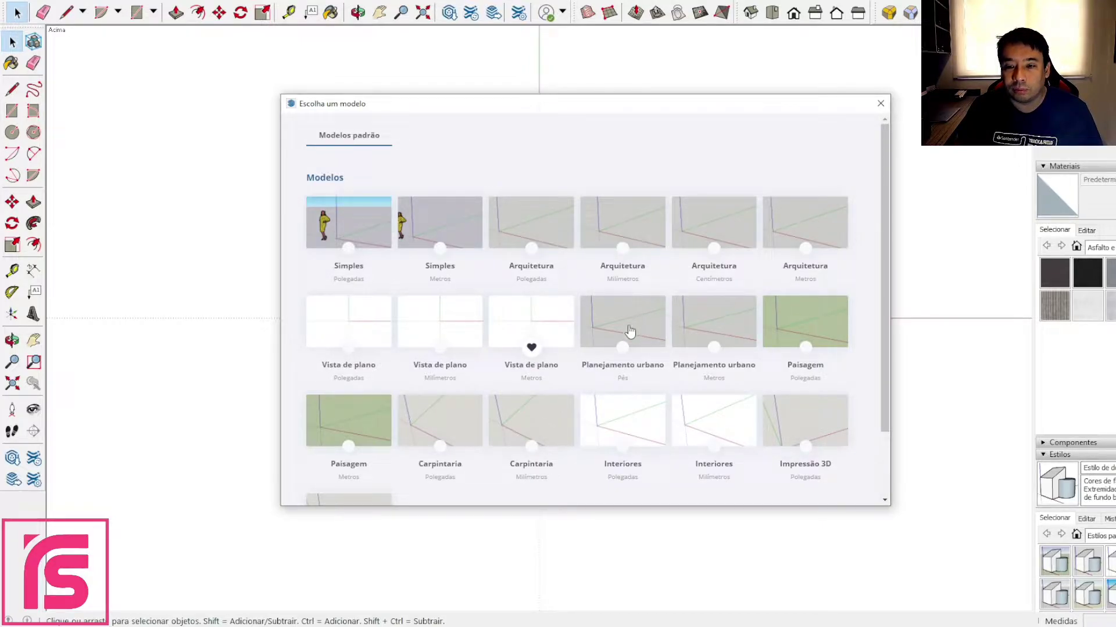
{"action": "left_click", "coordinate": [553, 326]}
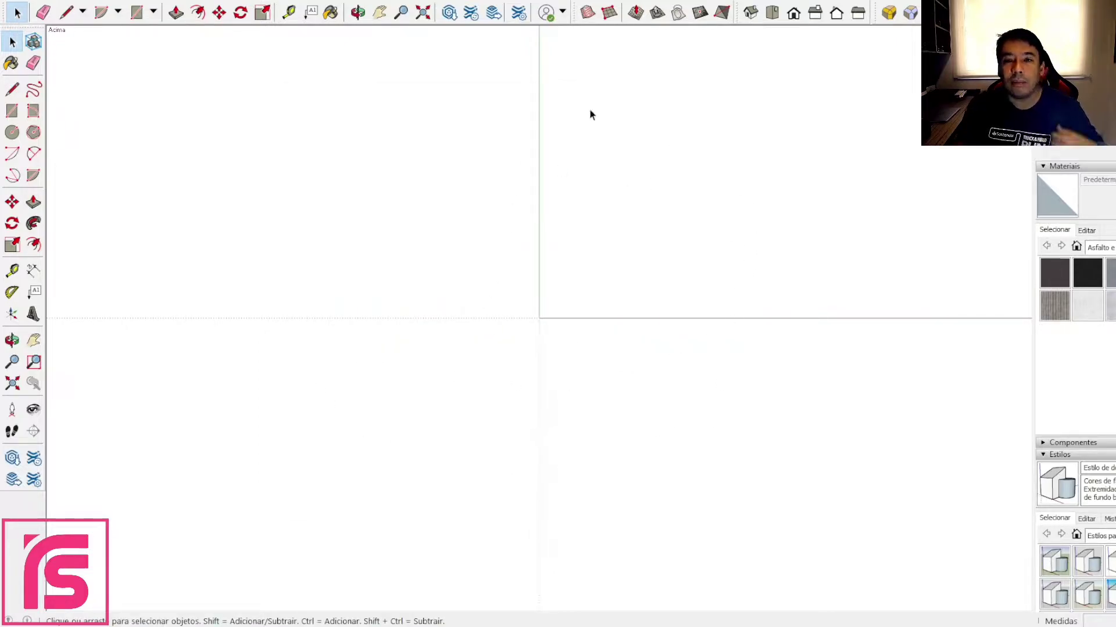
{"action": "mouse_move", "coordinate": [568, 351]}
{"action": "middle_mouse_down"}
{"action": "mouse_move", "coordinate": [530, 381]}
{"action": "mouse_move", "coordinate": [593, 221]}
{"action": "mouse_move", "coordinate": [508, 403]}
{"action": "mouse_move", "coordinate": [561, 227]}
{"action": "mouse_move", "coordinate": [366, 184]}
{"action": "mouse_move", "coordinate": [219, 269]}
{"action": "mouse_move", "coordinate": [802, 341]}
{"action": "mouse_move", "coordinate": [479, 211]}
{"action": "mouse_move", "coordinate": [491, 433]}
{"action": "mouse_move", "coordinate": [660, 453]}
{"action": "mouse_move", "coordinate": [657, 407]}
{"action": "middle_mouse_up"}
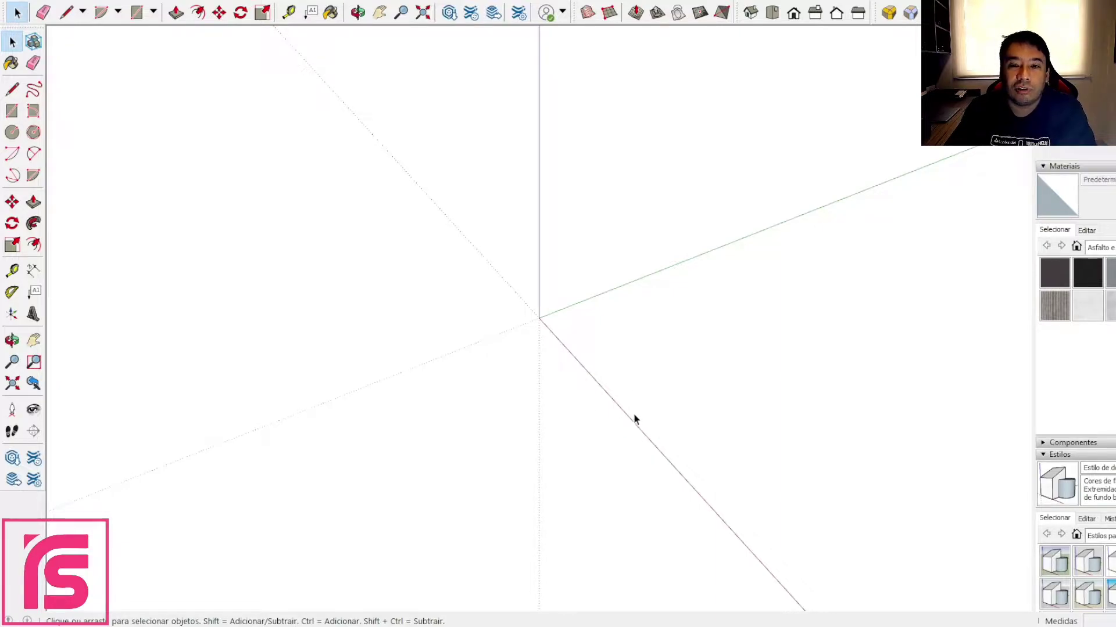
{"action": "mouse_move", "coordinate": [573, 398]}
{"action": "middle_mouse_down"}
{"action": "mouse_move", "coordinate": [603, 396]}
{"action": "mouse_move", "coordinate": [578, 364]}
{"action": "mouse_move", "coordinate": [577, 319]}
{"action": "middle_mouse_up"}
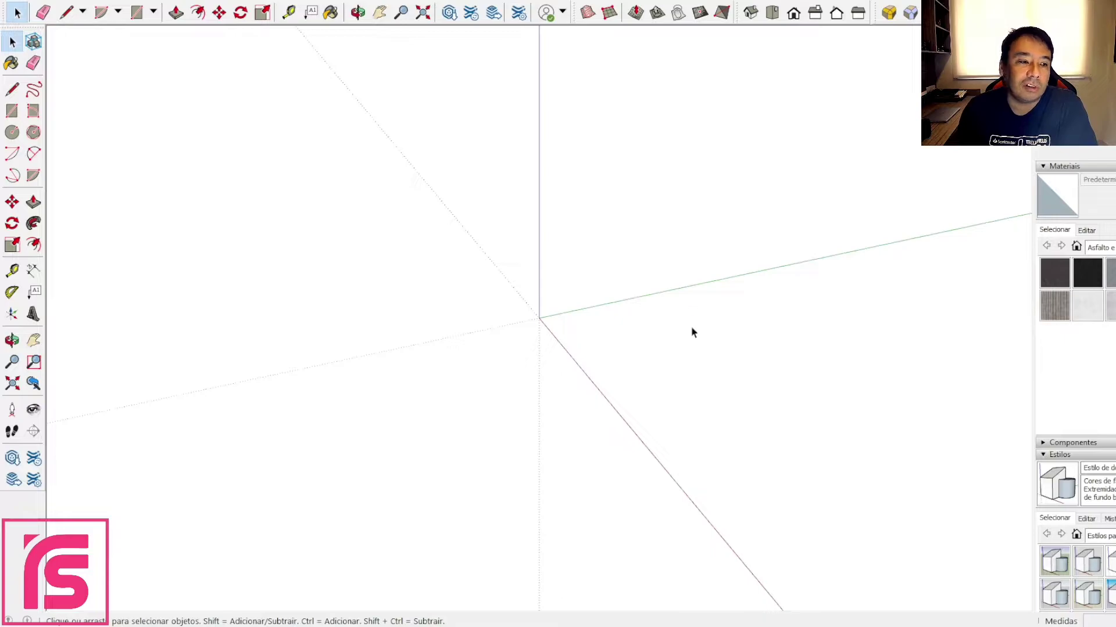
{"action": "middle_click_drag", "start_coordinate": [639, 314], "coordinate": [596, 383]}
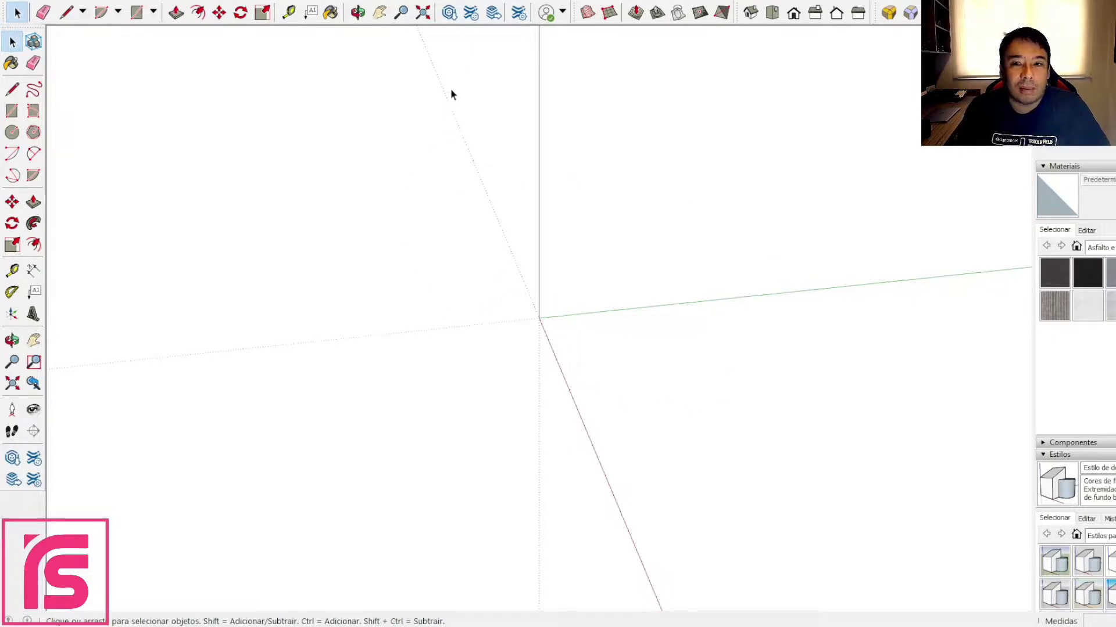
{"action": "key", "text": "ctrl"}
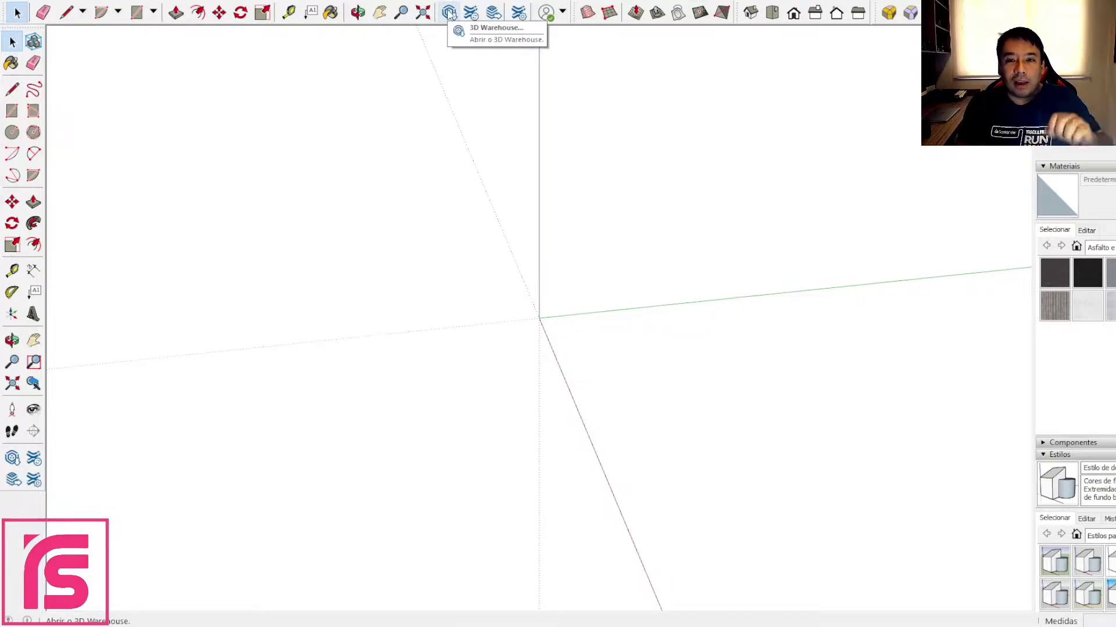
- Open the 3D Warehouse in an enlarged window, search for "cama" and look through the product results
{"action": "left_click", "coordinate": [449, 13]}
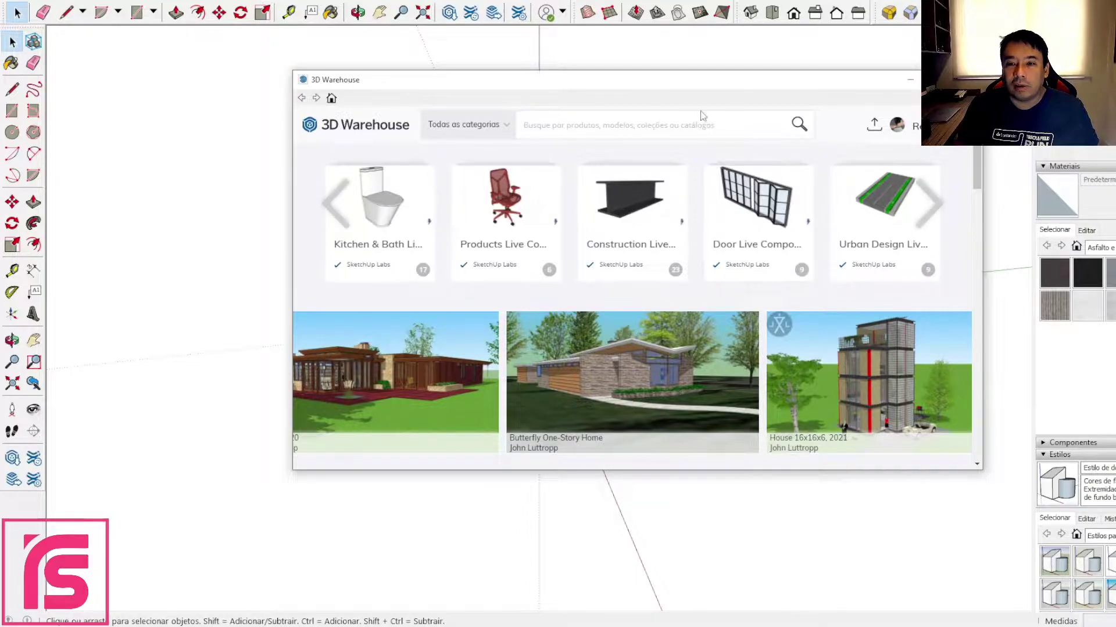
{"action": "left_click_drag", "start_coordinate": [686, 80], "coordinate": [490, 47]}
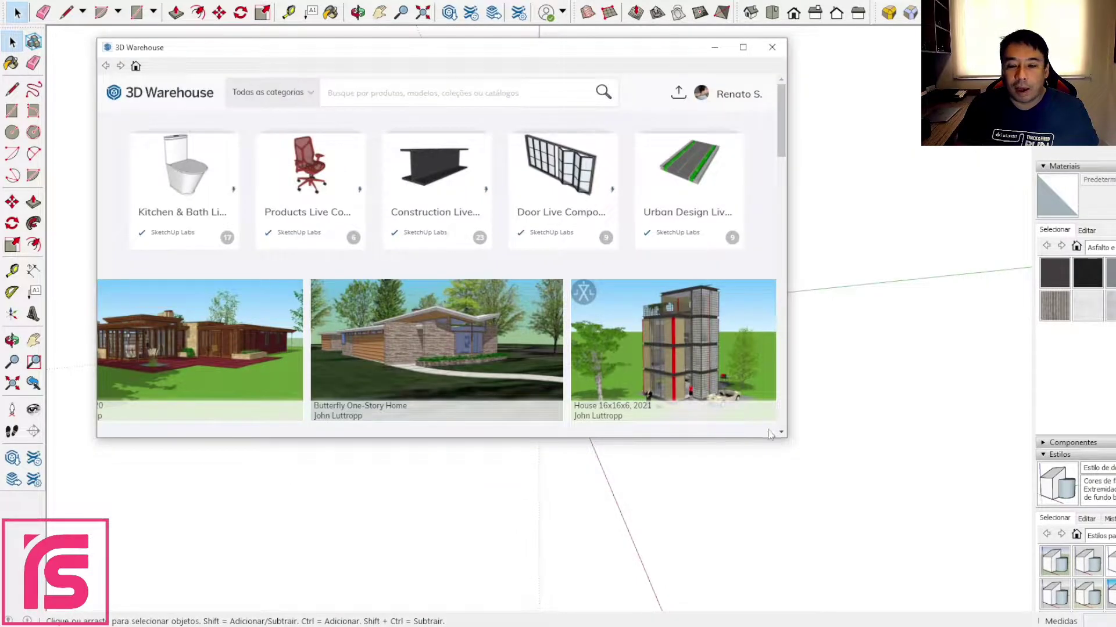
{"action": "left_click_drag", "start_coordinate": [788, 442], "coordinate": [924, 538]}
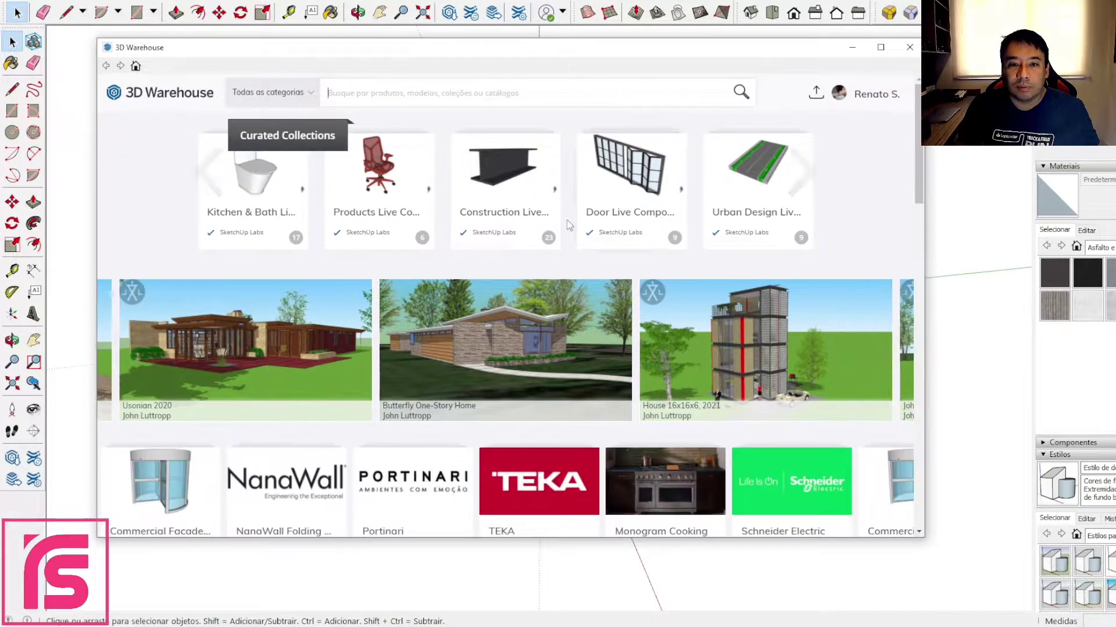
{"action": "left_click", "coordinate": [406, 92]}
{"action": "type", "text": "cama"}
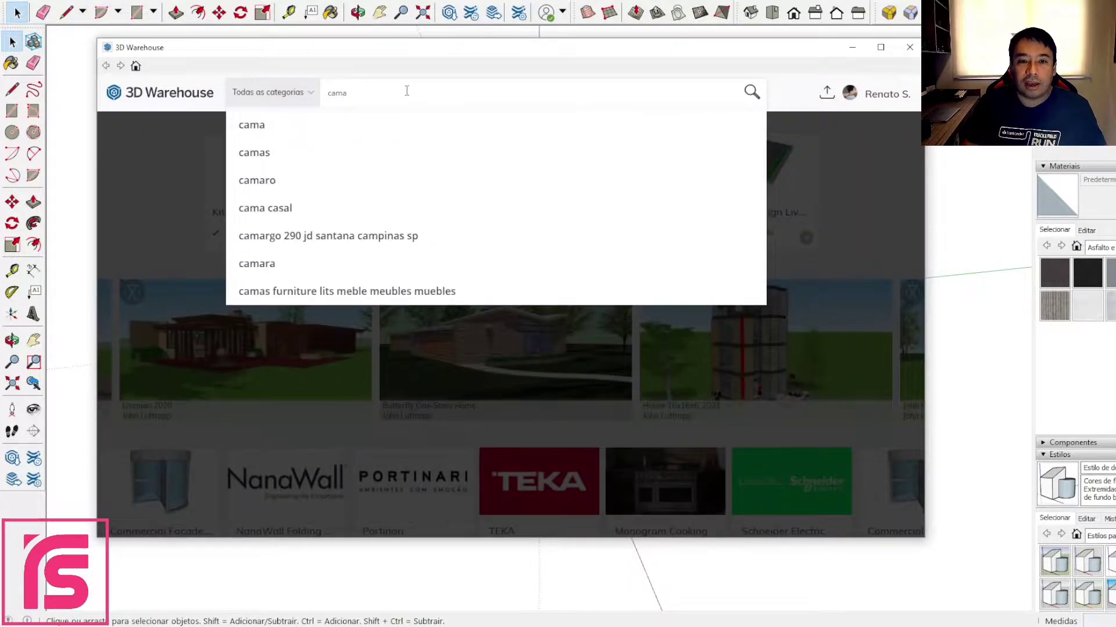
{"action": "key", "text": "Return"}
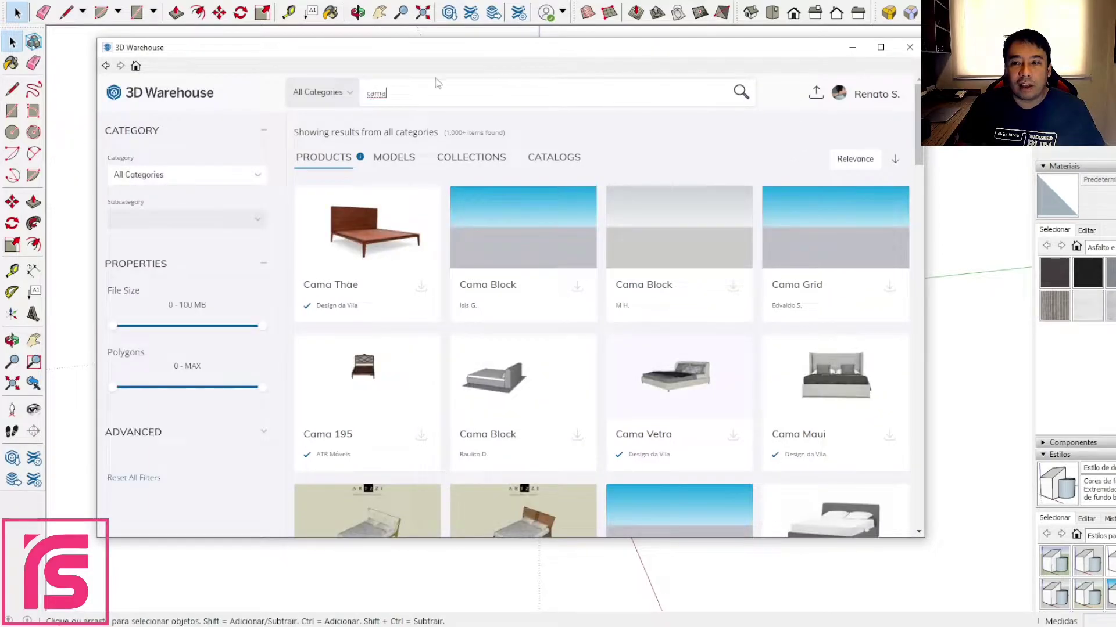
{"action": "scroll", "coordinate": [428, 249], "scroll_direction": "down", "scroll_amount": 2}
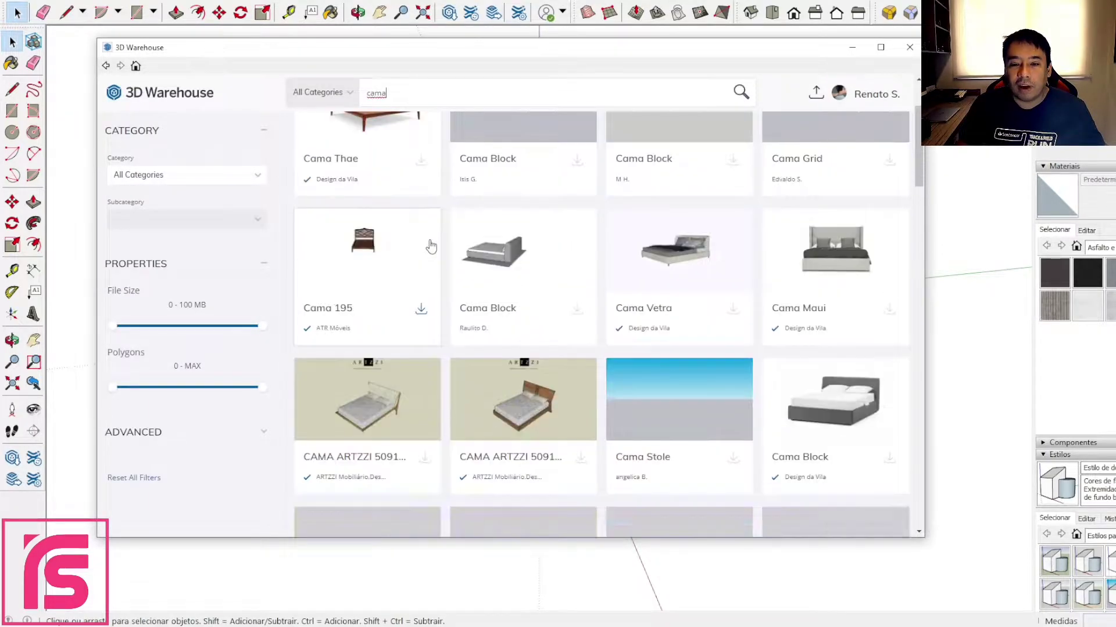
{"action": "scroll", "coordinate": [721, 217], "scroll_direction": "down", "scroll_amount": 5}
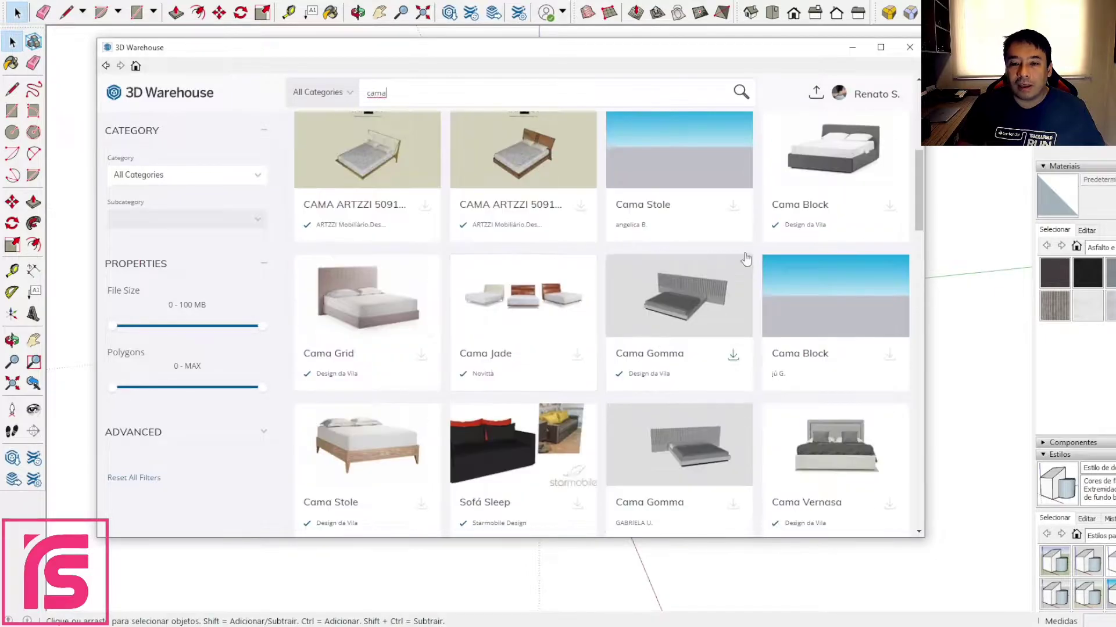
{"action": "scroll", "coordinate": [719, 333], "scroll_direction": "up", "scroll_amount": 4}
{"action": "scroll", "coordinate": [719, 332], "scroll_direction": "up", "scroll_amount": 3}
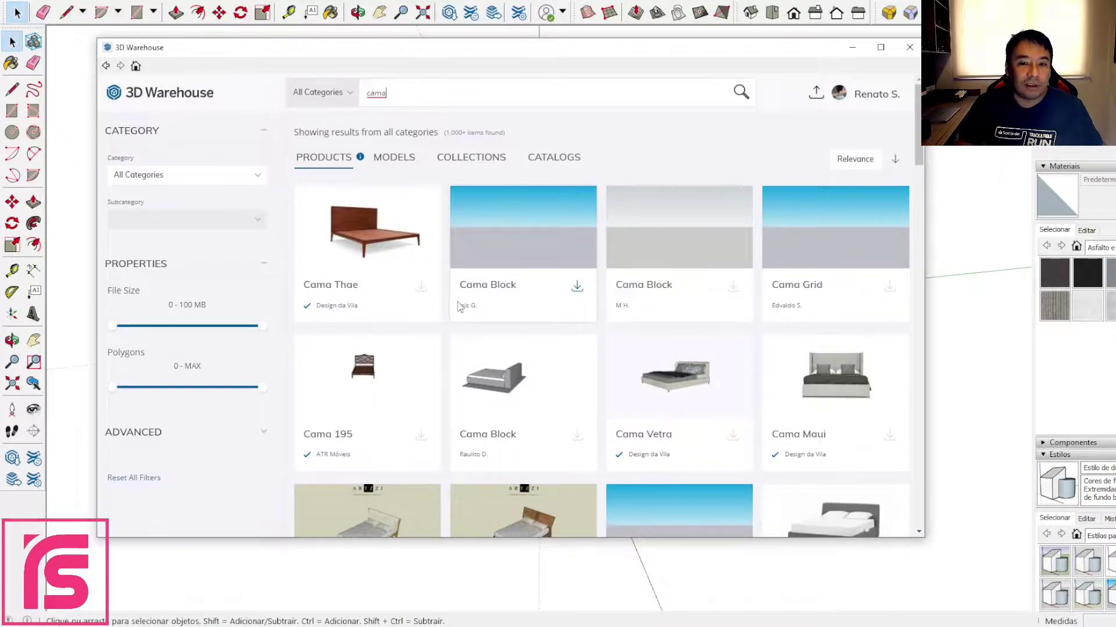
- Switch the "cama" search results to Models and examine the available bed models
{"action": "left_click", "coordinate": [393, 160]}
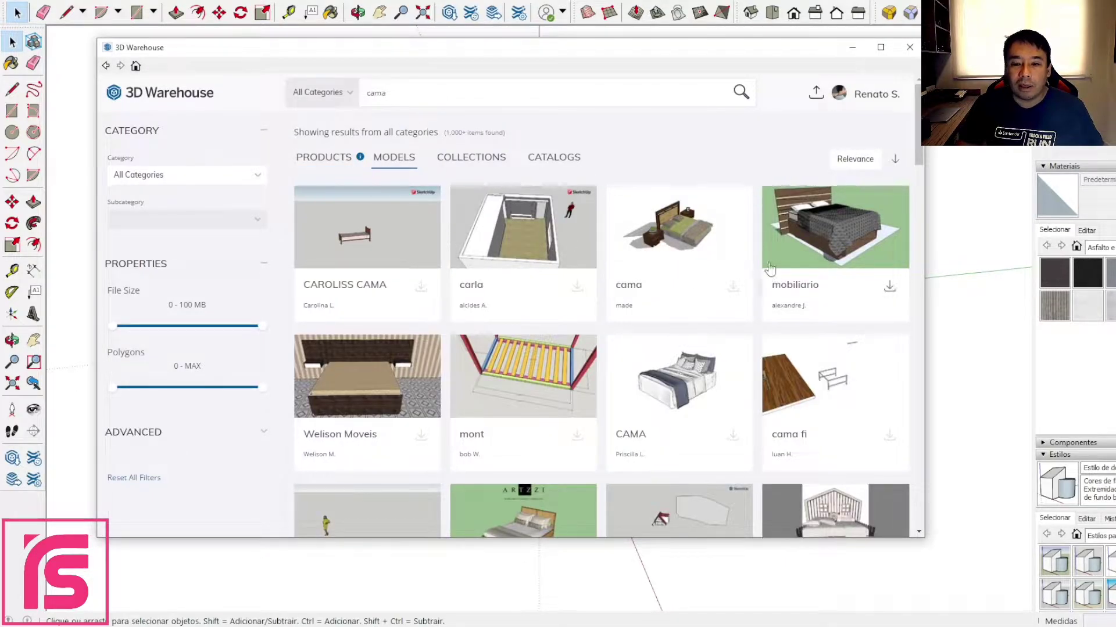
{"action": "scroll", "coordinate": [481, 220], "scroll_direction": "down", "scroll_amount": 2}
{"action": "scroll", "coordinate": [480, 221], "scroll_direction": "down", "scroll_amount": 1}
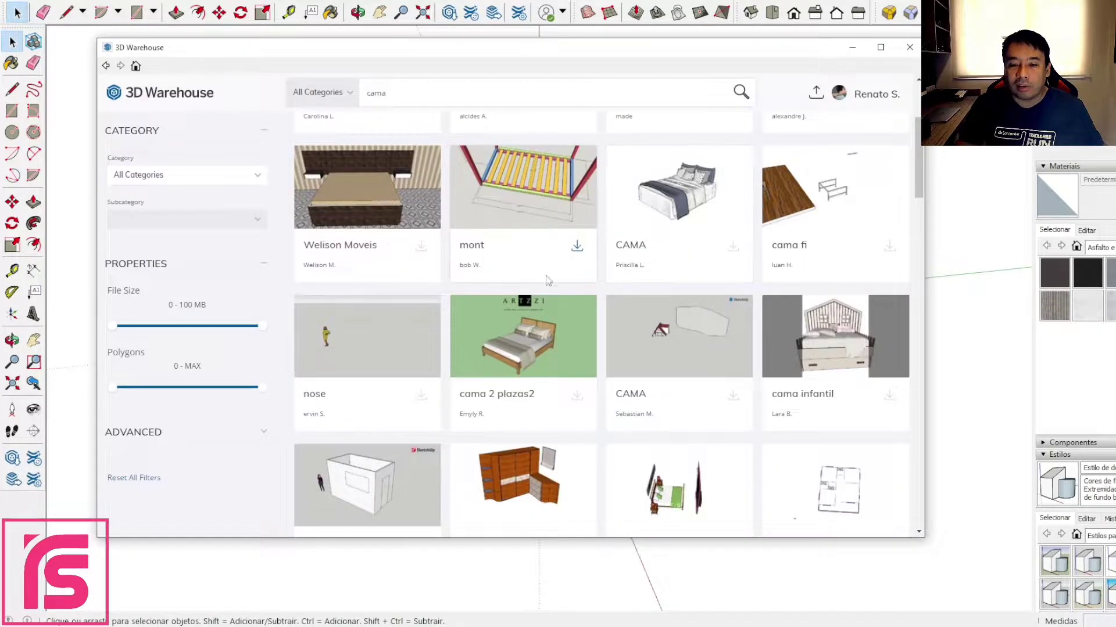
{"action": "scroll", "coordinate": [464, 291], "scroll_direction": "down", "scroll_amount": 3}
{"action": "scroll", "coordinate": [416, 347], "scroll_direction": "down", "scroll_amount": 4}
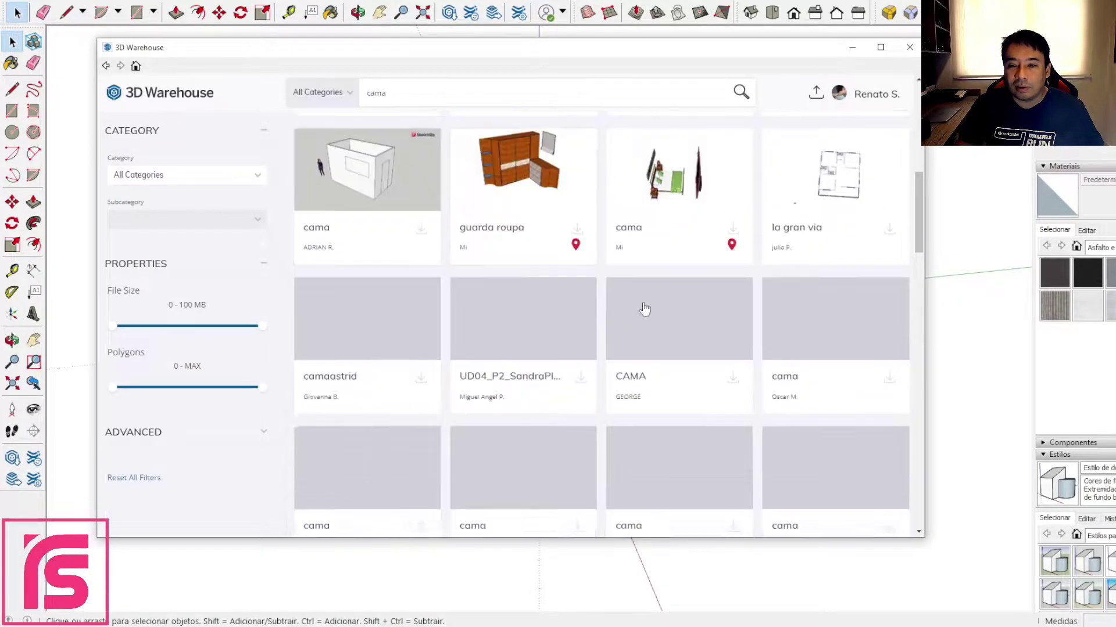
{"action": "scroll", "coordinate": [414, 344], "scroll_direction": "down", "scroll_amount": 2}
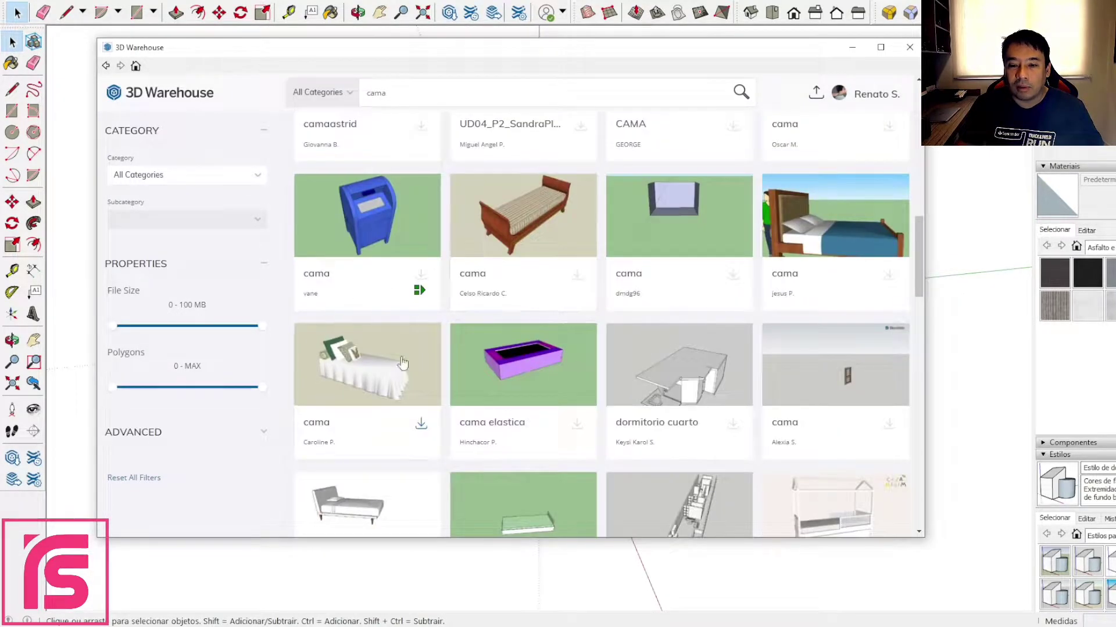
{"action": "scroll", "coordinate": [726, 385], "scroll_direction": "up", "scroll_amount": 4}
{"action": "scroll", "coordinate": [701, 385], "scroll_direction": "down", "scroll_amount": 2}
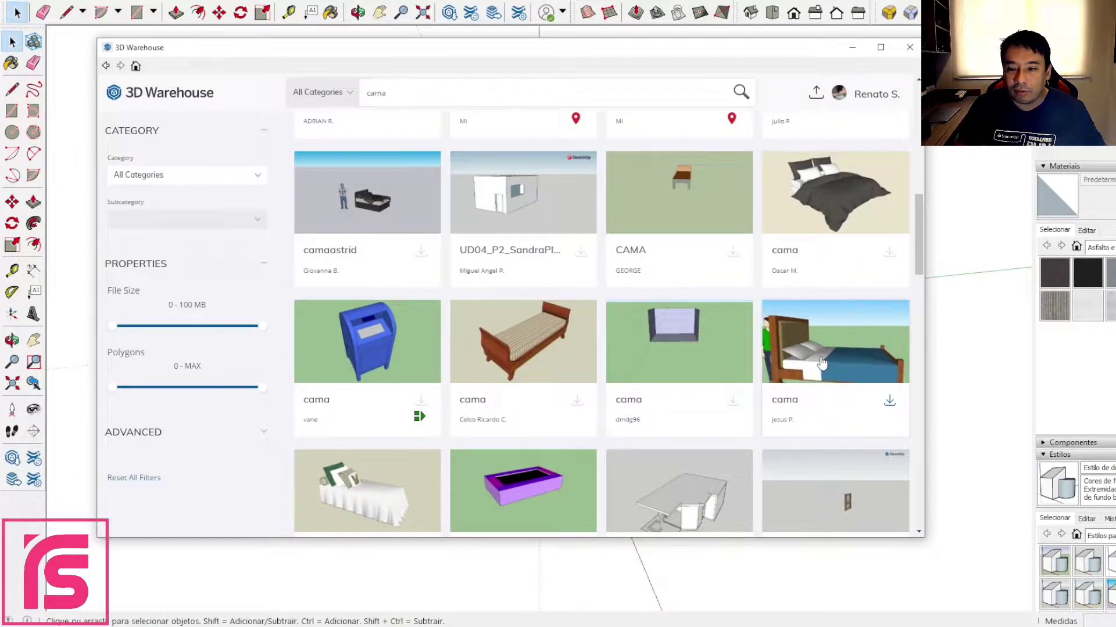
{"action": "scroll", "coordinate": [825, 366], "scroll_direction": "down", "scroll_amount": 3}
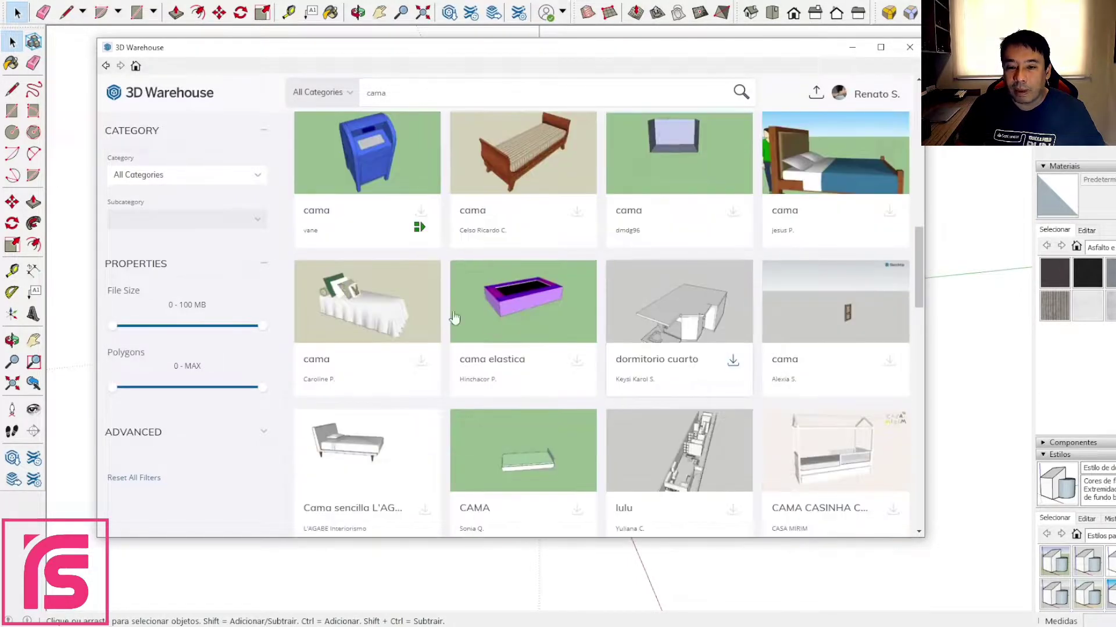
{"action": "scroll", "coordinate": [401, 305], "scroll_direction": "down", "scroll_amount": 2}
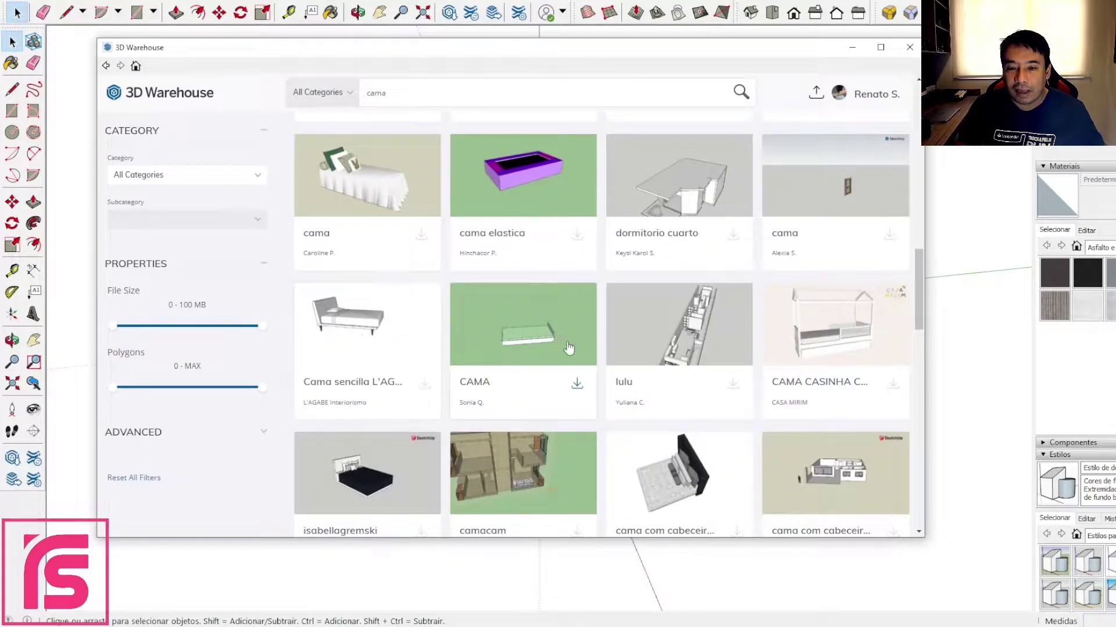
{"action": "scroll", "coordinate": [568, 347], "scroll_direction": "up", "scroll_amount": 14}
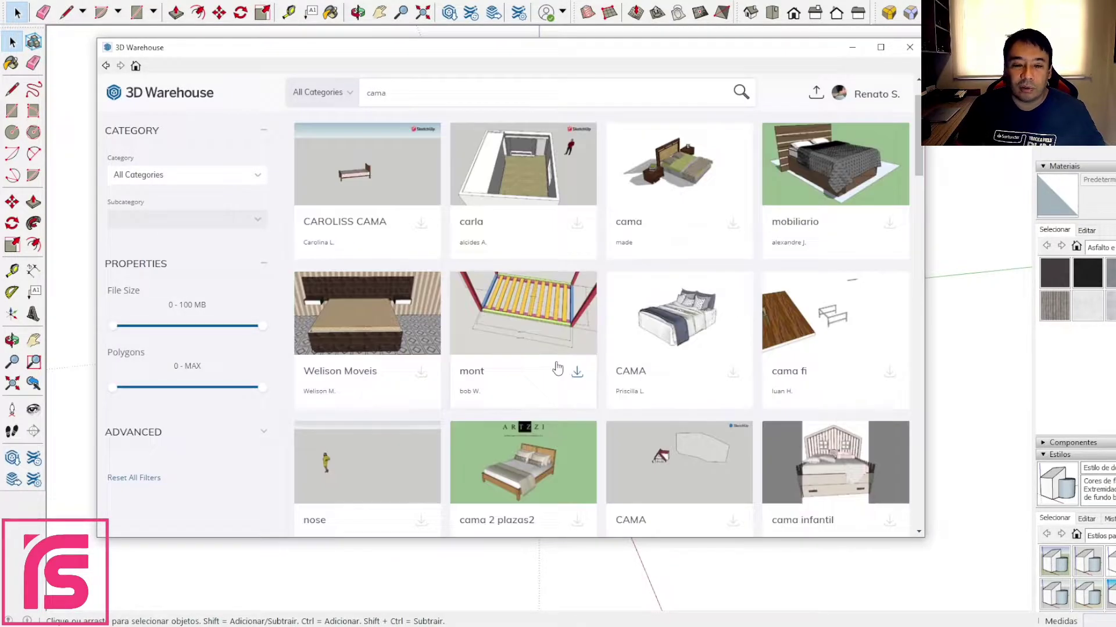
{"action": "scroll", "coordinate": [557, 369], "scroll_direction": "up", "scroll_amount": 1}
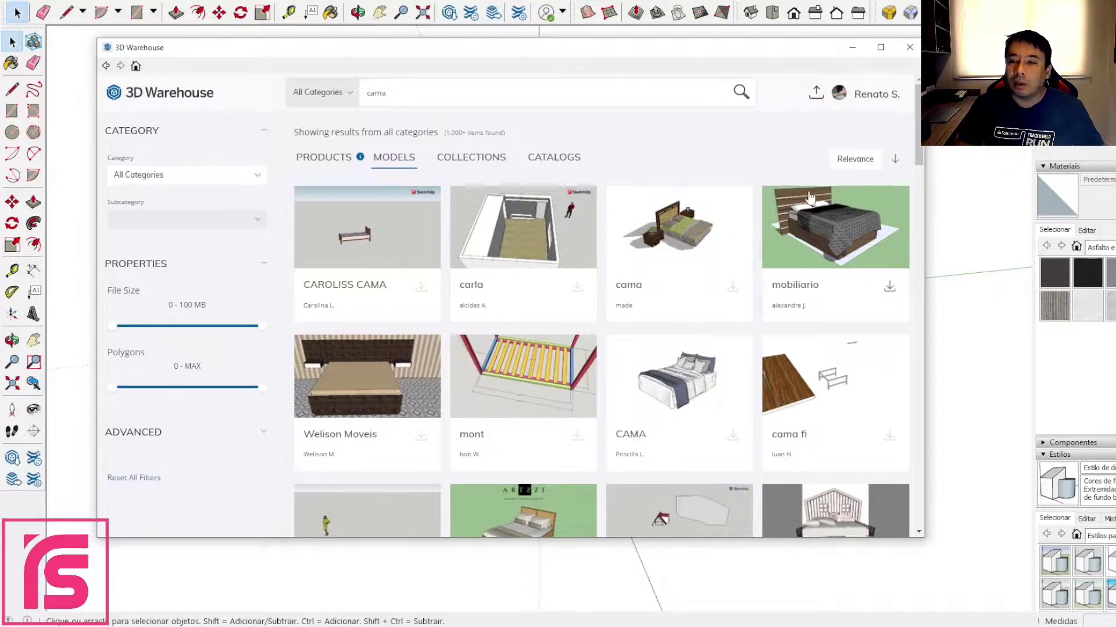
- Sort the bed models by Likes and look over the first results
{"action": "left_click", "coordinate": [866, 166]}
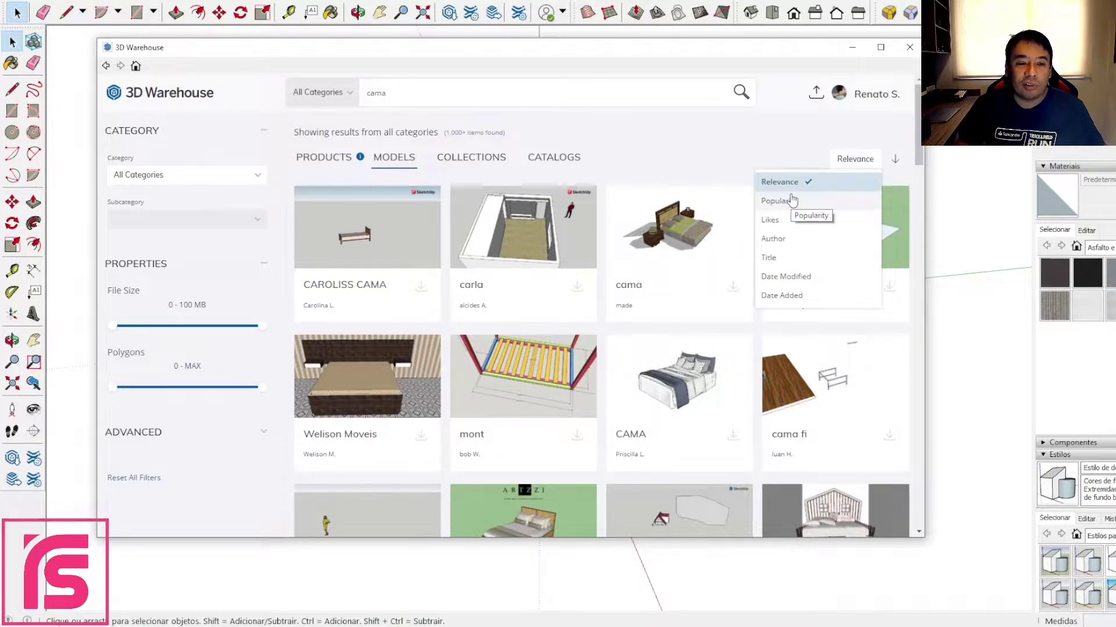
{"action": "left_click", "coordinate": [779, 226]}
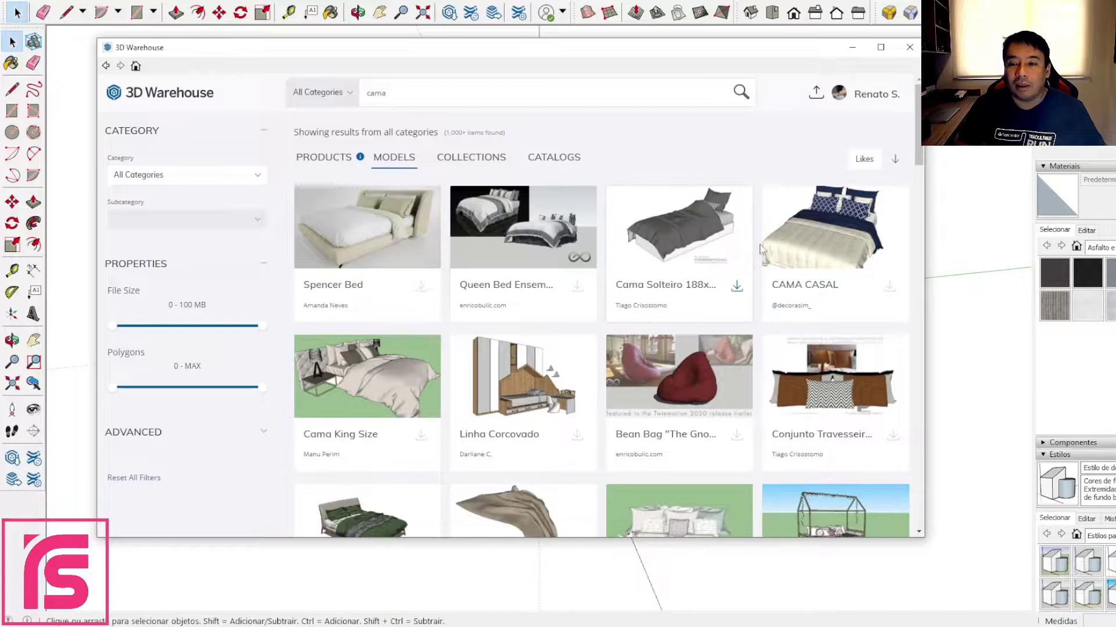
{"action": "scroll", "coordinate": [756, 250], "scroll_direction": "down", "scroll_amount": 2}
{"action": "scroll", "coordinate": [638, 175], "scroll_direction": "up", "scroll_amount": 1}
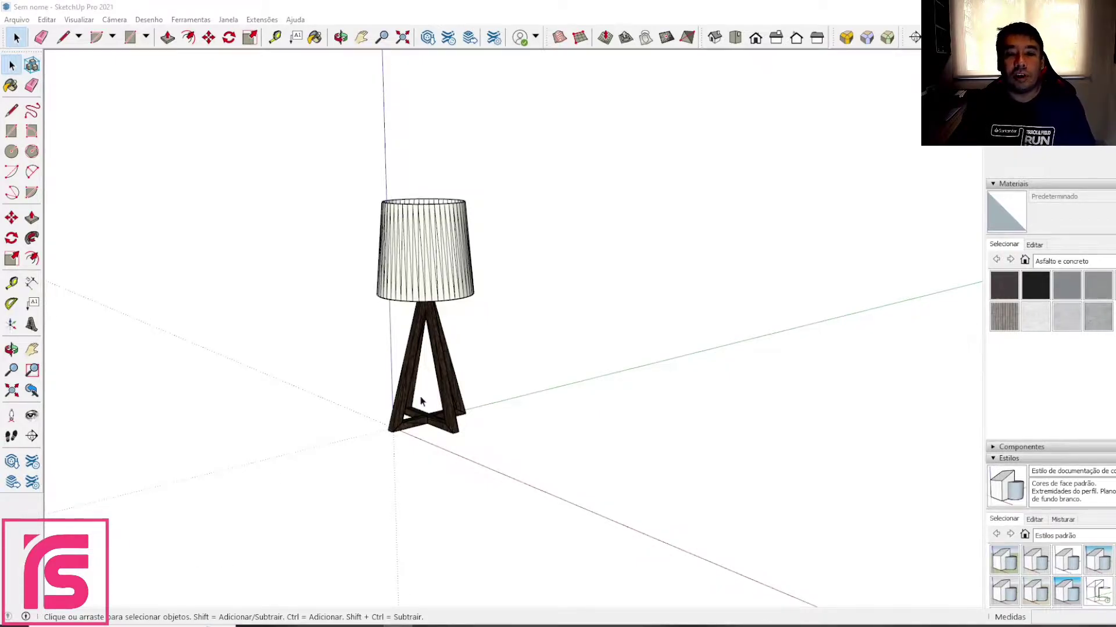
- Select the table lamp and examine the extent of its bounding box from several angles
{"action": "mouse_move", "coordinate": [389, 162]}
{"action": "middle_mouse_down"}
{"action": "mouse_move", "coordinate": [366, 169]}
{"action": "mouse_move", "coordinate": [391, 157]}
{"action": "mouse_move", "coordinate": [387, 146]}
{"action": "middle_mouse_up"}
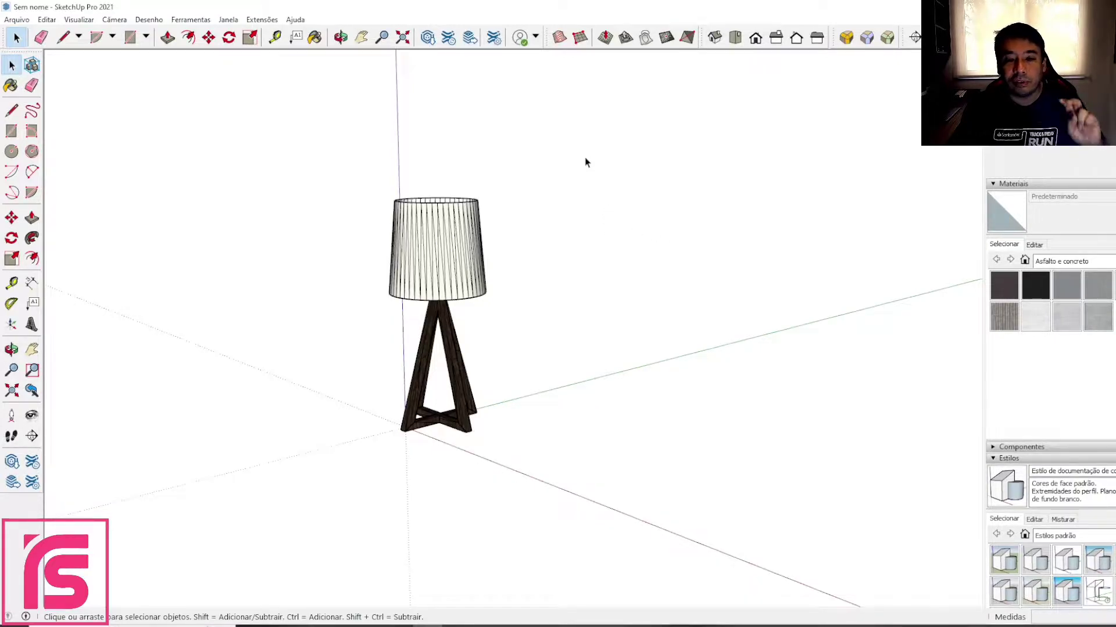
{"action": "left_click", "coordinate": [438, 227]}
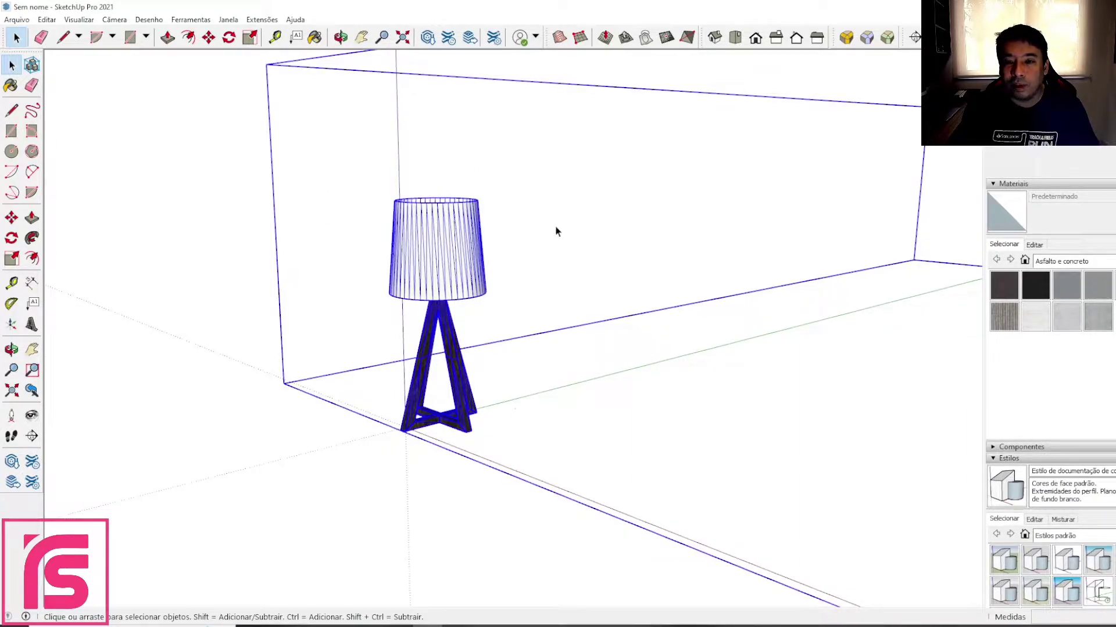
{"action": "mouse_move", "coordinate": [431, 393]}
{"action": "middle_mouse_down"}
{"action": "mouse_move", "coordinate": [386, 328]}
{"action": "mouse_move", "coordinate": [486, 343]}
{"action": "middle_mouse_up"}
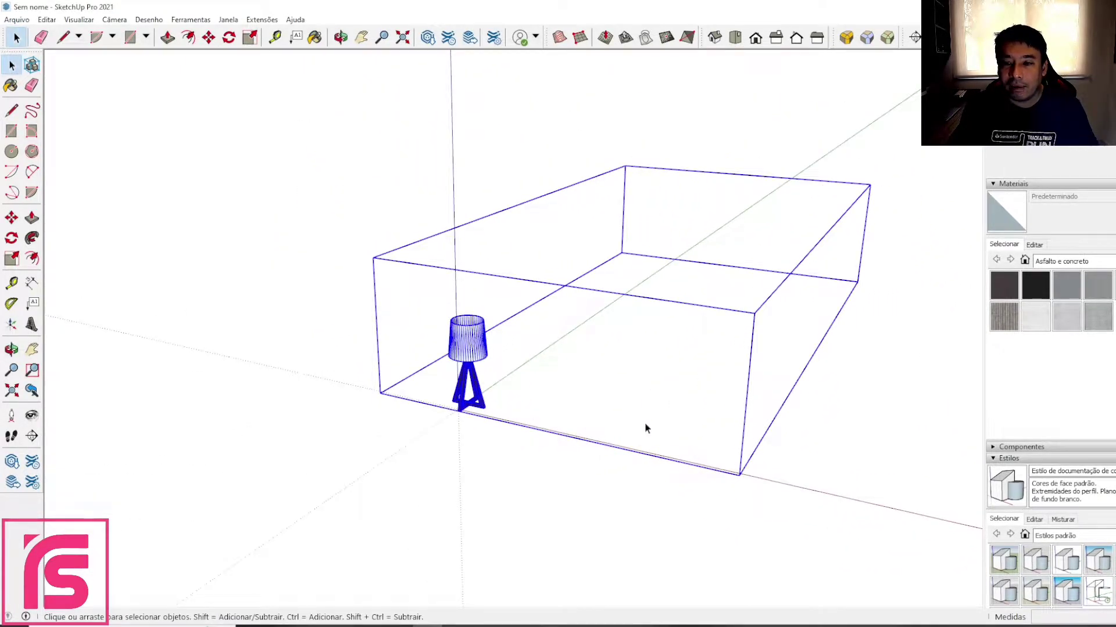
{"action": "middle_click_drag", "start_coordinate": [776, 335], "coordinate": [612, 313]}
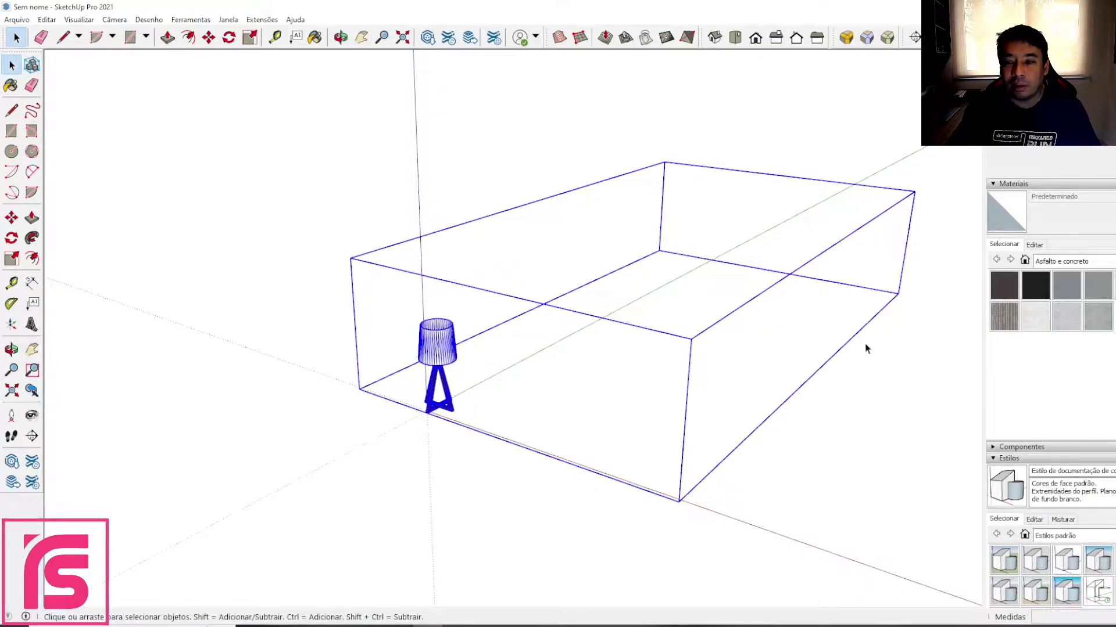
{"action": "middle_click_drag", "start_coordinate": [440, 499], "coordinate": [391, 491]}
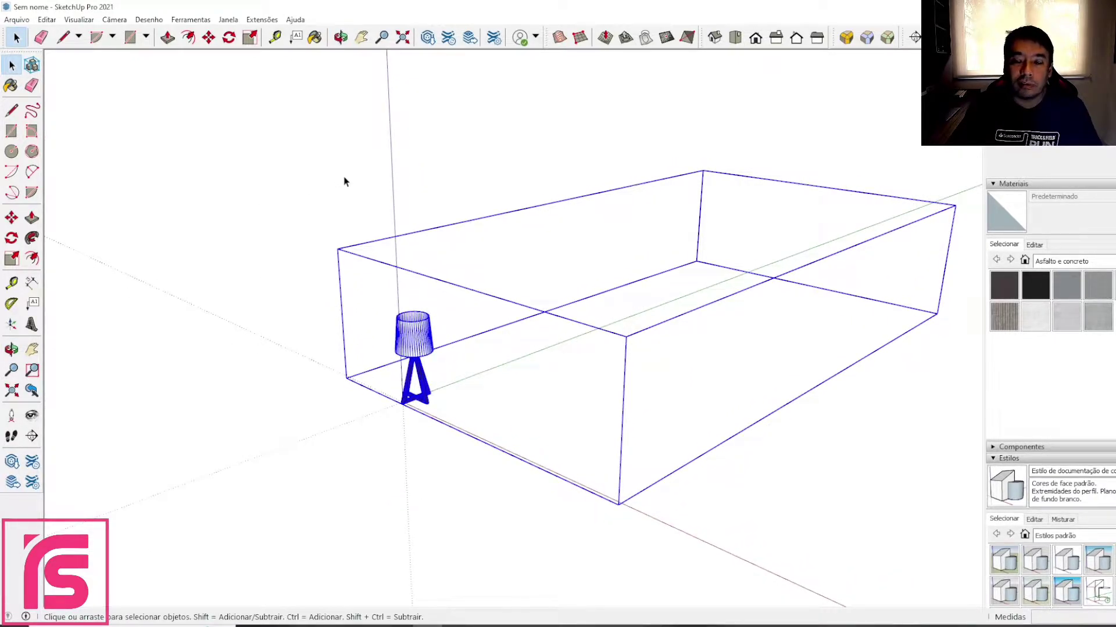
- Turn on the display of hidden objects and examine the contents of the lamp's whole bounding box
{"action": "left_click", "coordinate": [77, 20]}
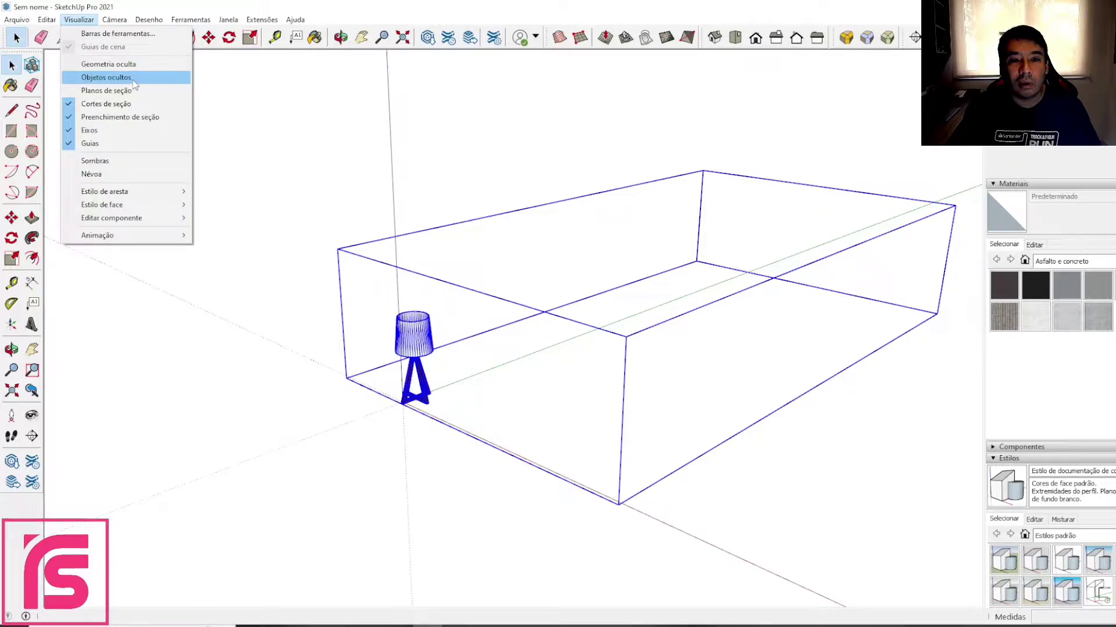
{"action": "left_click", "coordinate": [134, 79]}
{"action": "middle_click_drag", "start_coordinate": [718, 306], "coordinate": [499, 278]}
{"action": "scroll", "coordinate": [497, 271], "scroll_direction": "up", "scroll_amount": 6}
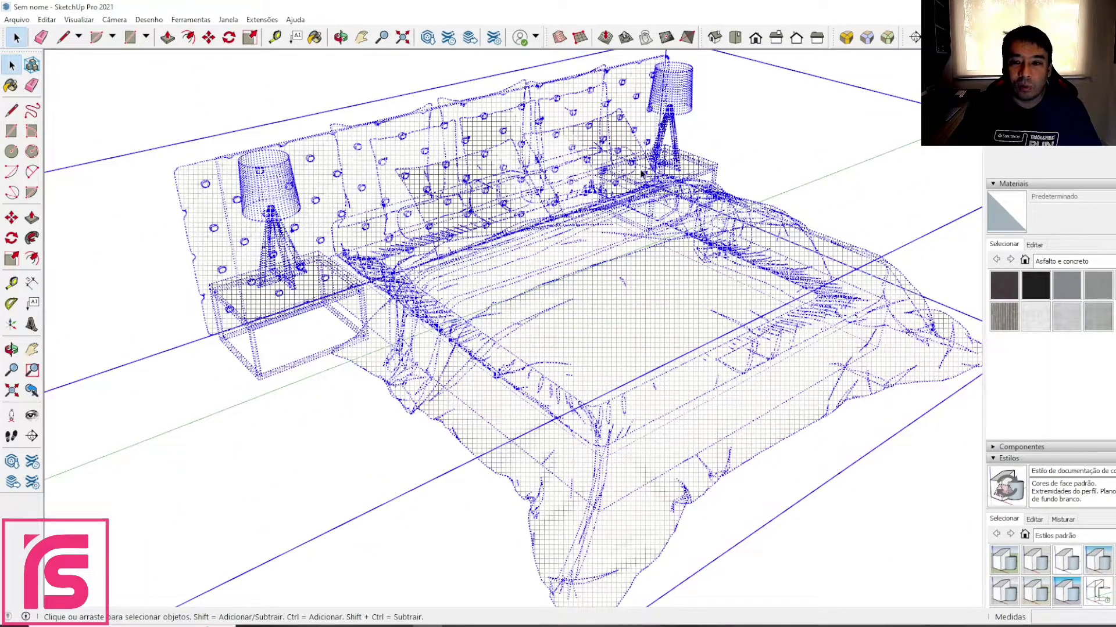
{"action": "scroll", "coordinate": [482, 289], "scroll_direction": "down", "scroll_amount": 2}
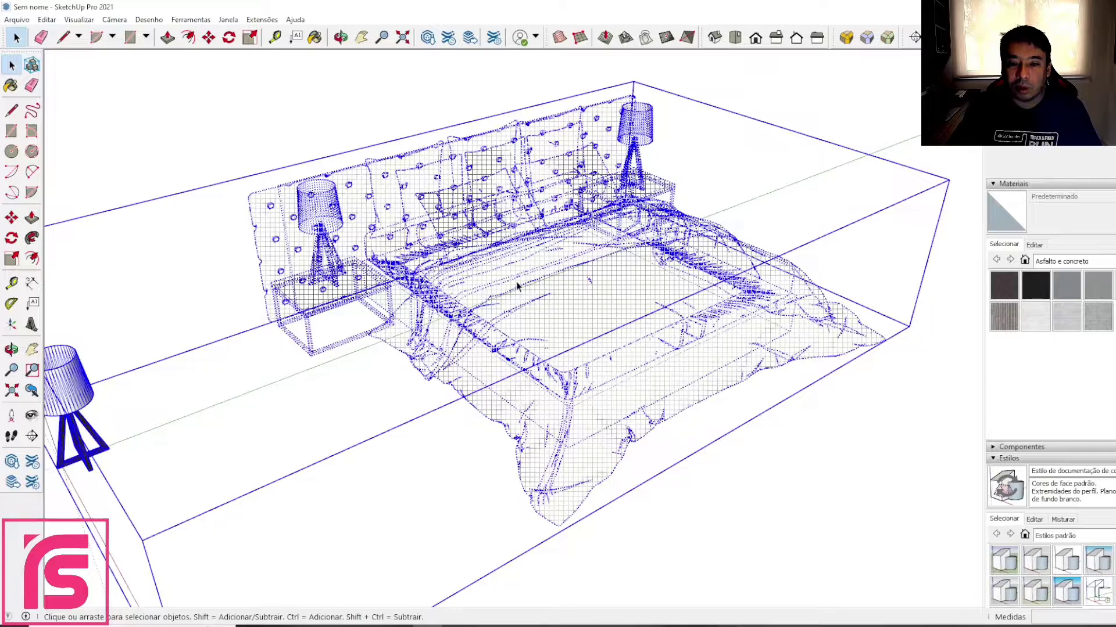
{"action": "scroll", "coordinate": [515, 284], "scroll_direction": "down", "scroll_amount": 1}
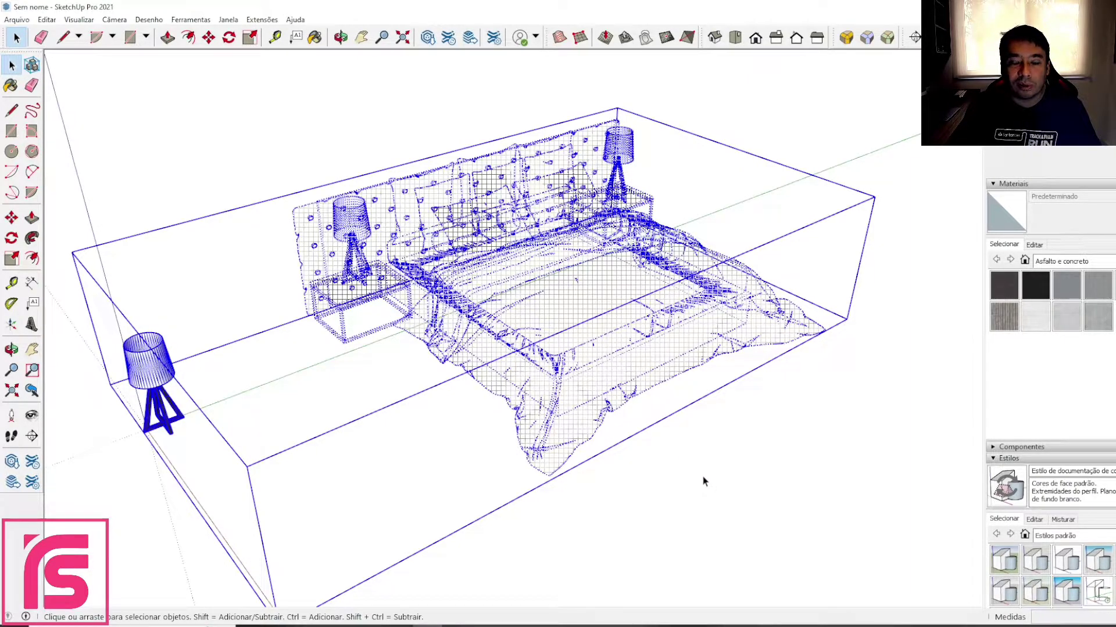
{"action": "scroll", "coordinate": [696, 478], "scroll_direction": "down", "scroll_amount": 1}
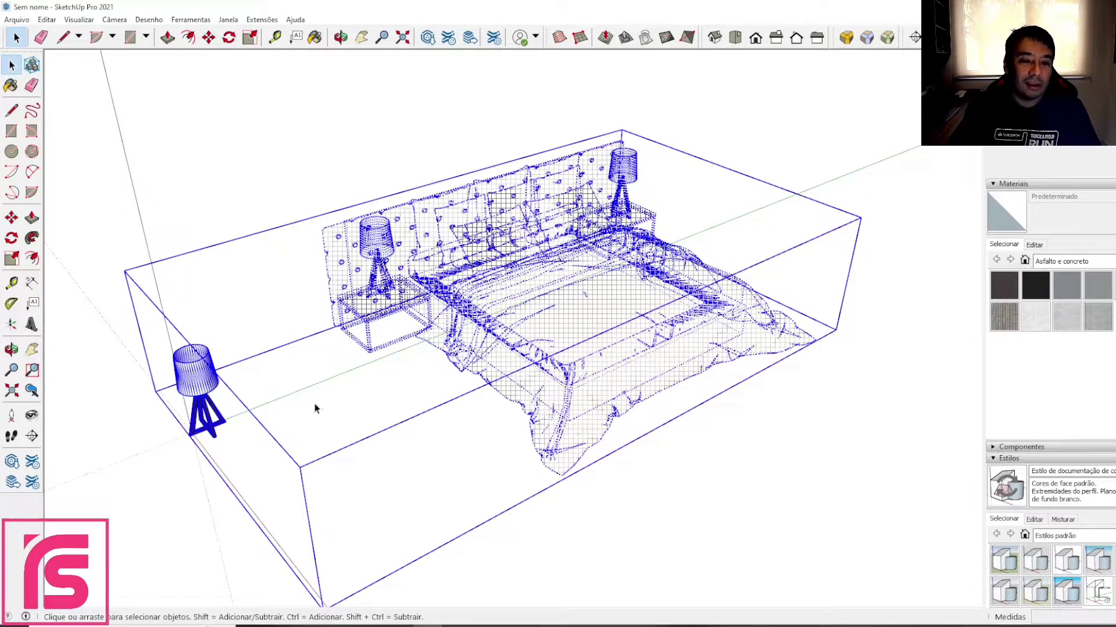
- Open the lamp group for editing and delete the hidden bed set inside it
{"action": "double_click", "coordinate": [494, 287]}
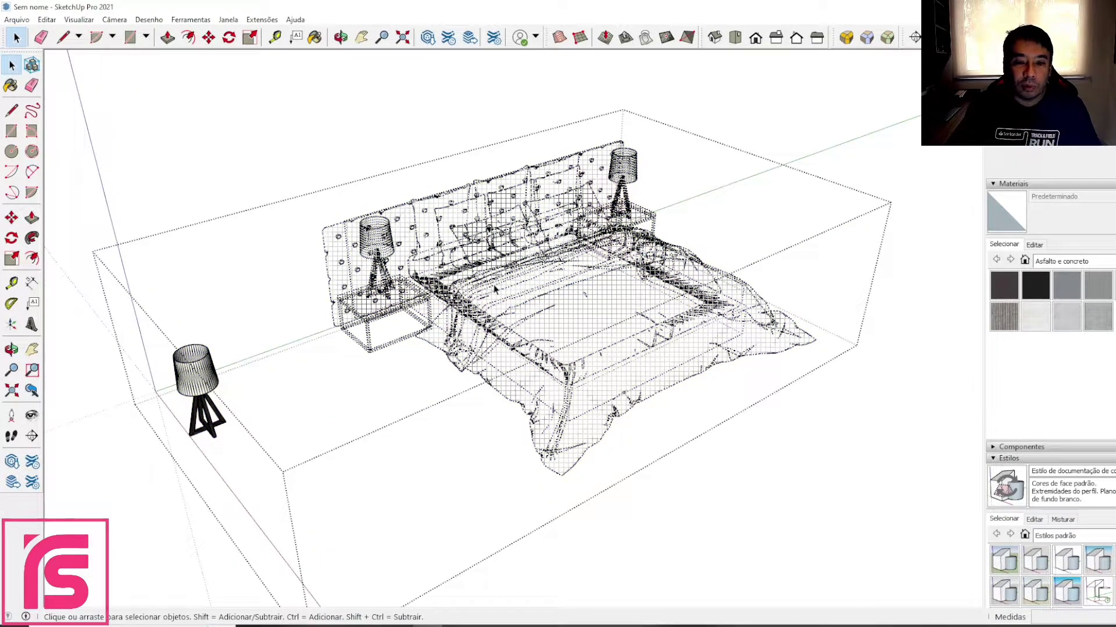
{"action": "left_click", "coordinate": [495, 289]}
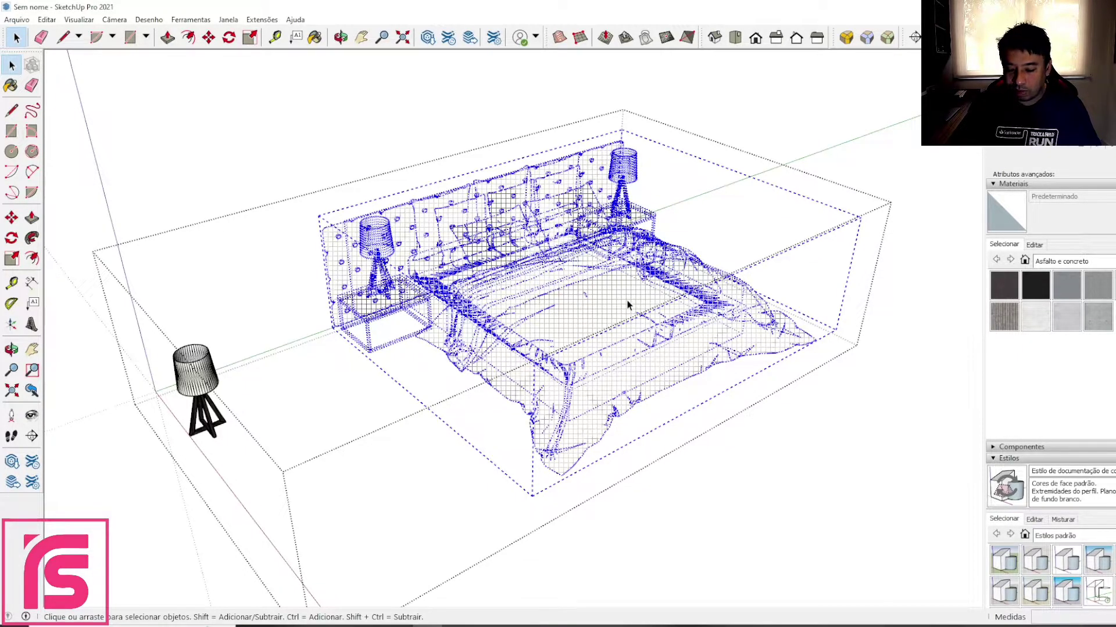
{"action": "key", "text": "Delete"}
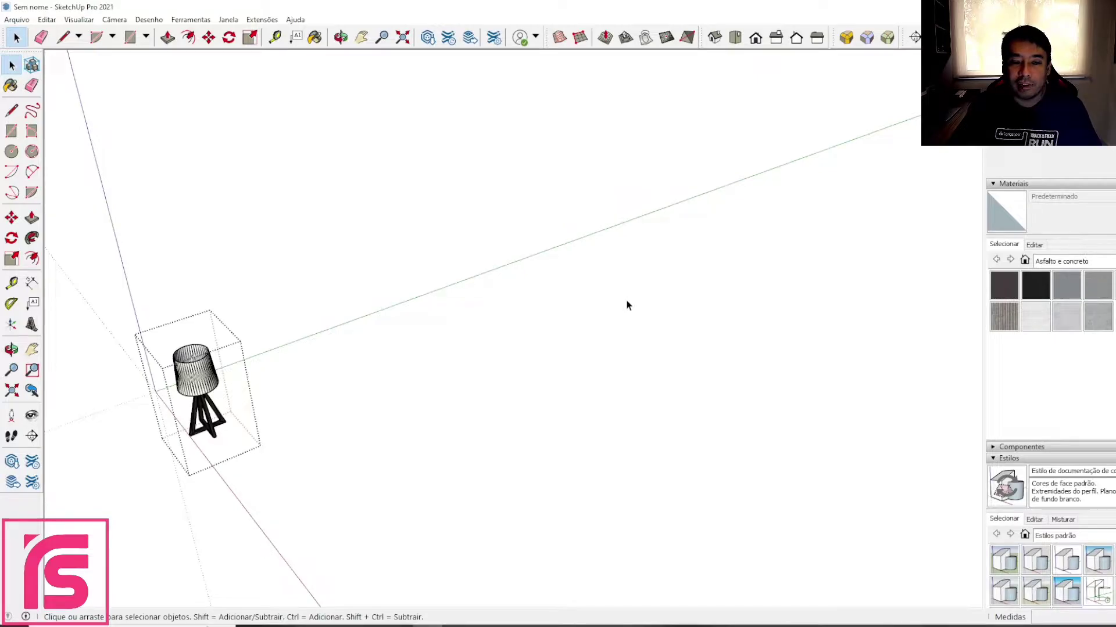
- Examine the lamp and the extent of the open group's boundary from several angles
{"action": "scroll", "coordinate": [508, 319], "scroll_direction": "down", "scroll_amount": 3}
{"action": "scroll", "coordinate": [417, 285], "scroll_direction": "up", "scroll_amount": 2}
{"action": "scroll", "coordinate": [291, 310], "scroll_direction": "down", "scroll_amount": 1}
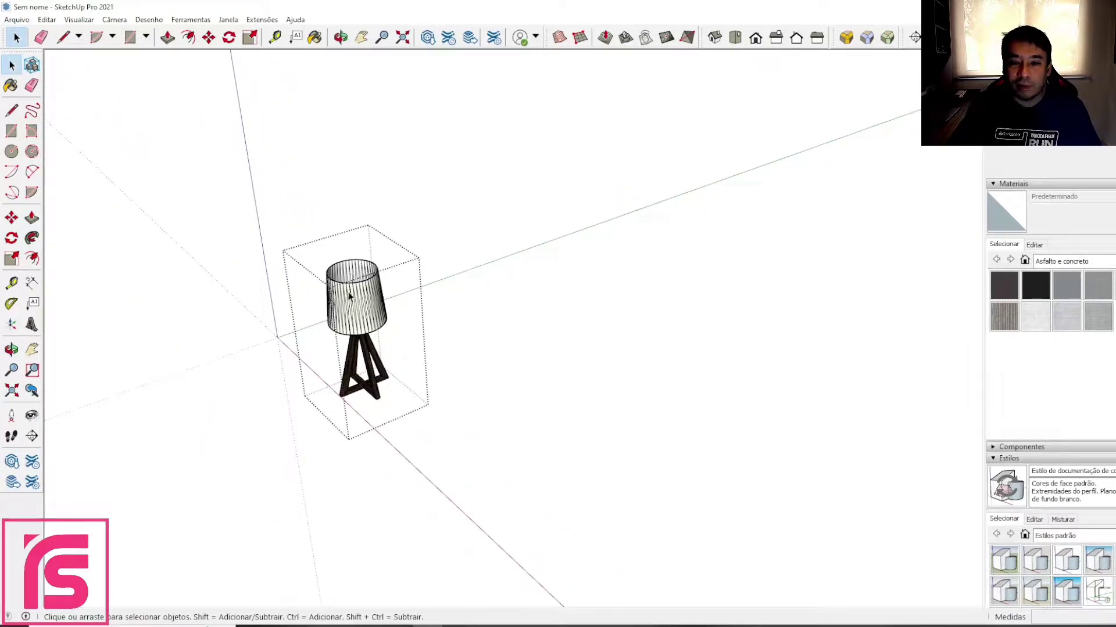
{"action": "scroll", "coordinate": [305, 290], "scroll_direction": "up", "scroll_amount": 1}
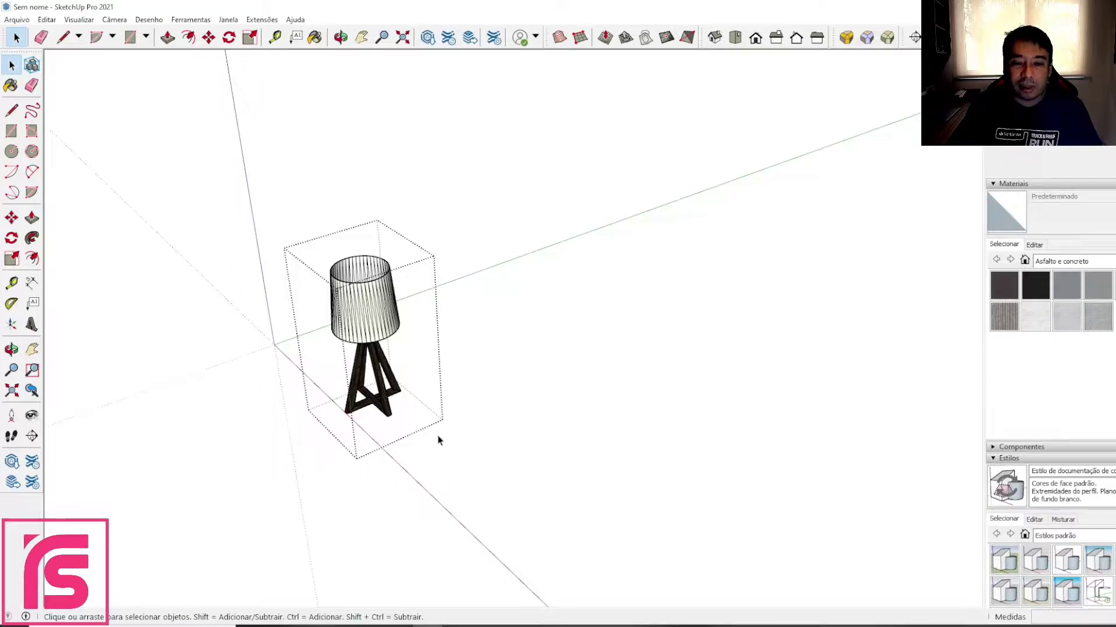
{"action": "middle_click_drag", "start_coordinate": [329, 330], "coordinate": [428, 309]}
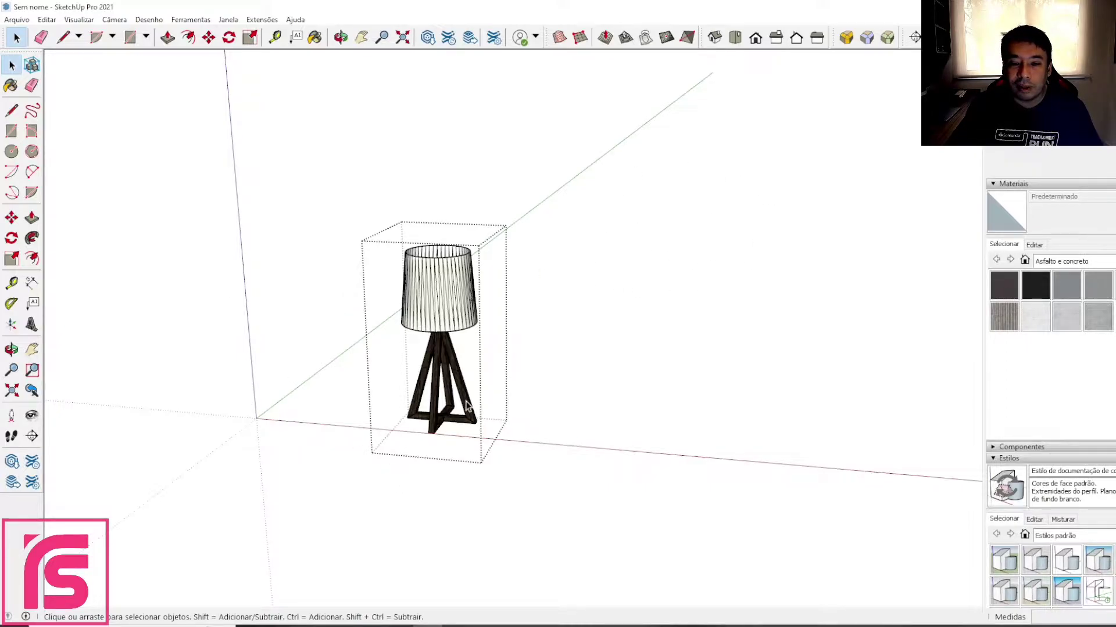
{"action": "scroll", "coordinate": [262, 427], "scroll_direction": "up", "scroll_amount": 3}
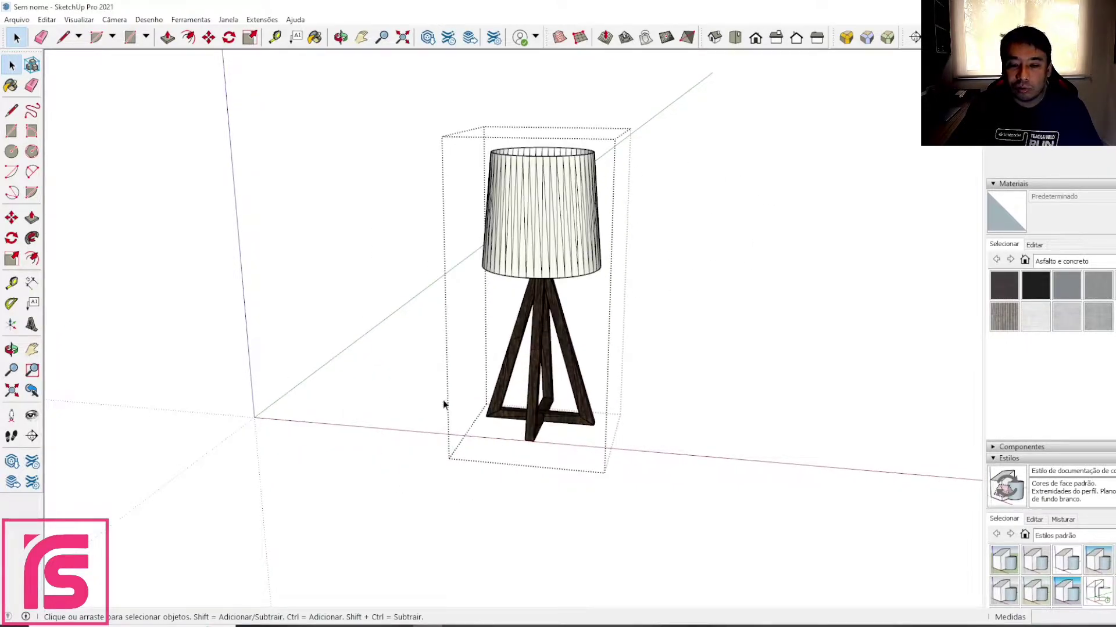
{"action": "scroll", "coordinate": [433, 425], "scroll_direction": "down", "scroll_amount": 4}
{"action": "middle_click_drag", "start_coordinate": [453, 415], "coordinate": [332, 405]}
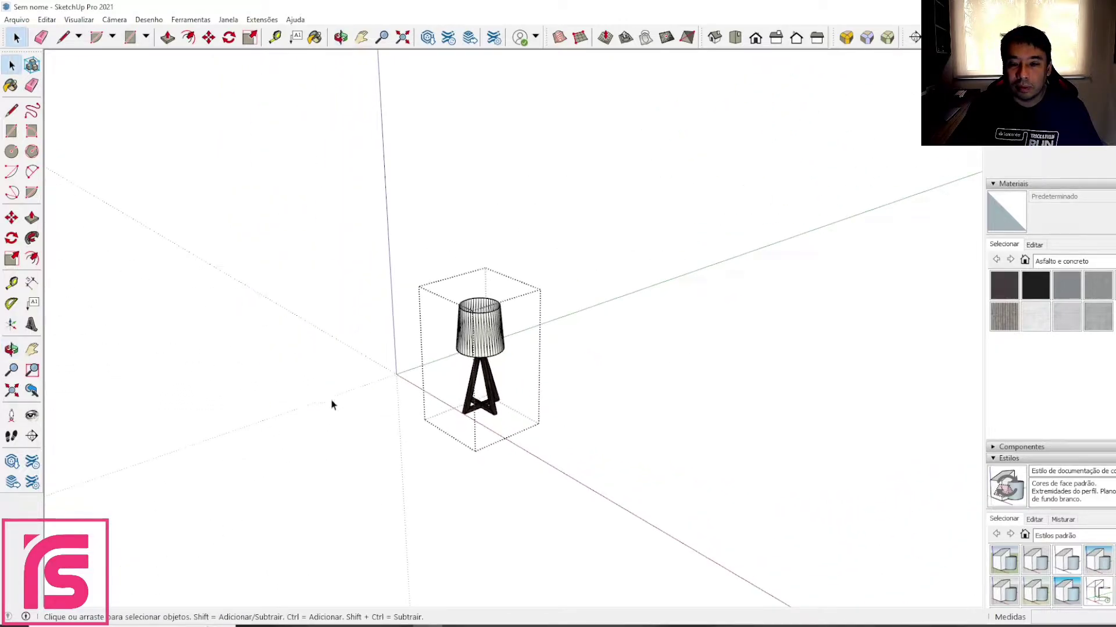
- Close the lamp group and select it to check how tightly its bounding box fits
{"action": "left_click", "coordinate": [576, 286]}
{"action": "left_click", "coordinate": [484, 338]}
{"action": "middle_click_drag", "start_coordinate": [484, 338], "coordinate": [319, 363]}
{"action": "scroll", "coordinate": [474, 329], "scroll_direction": "up", "scroll_amount": 4}
{"action": "scroll", "coordinate": [476, 337], "scroll_direction": "down", "scroll_amount": 3}
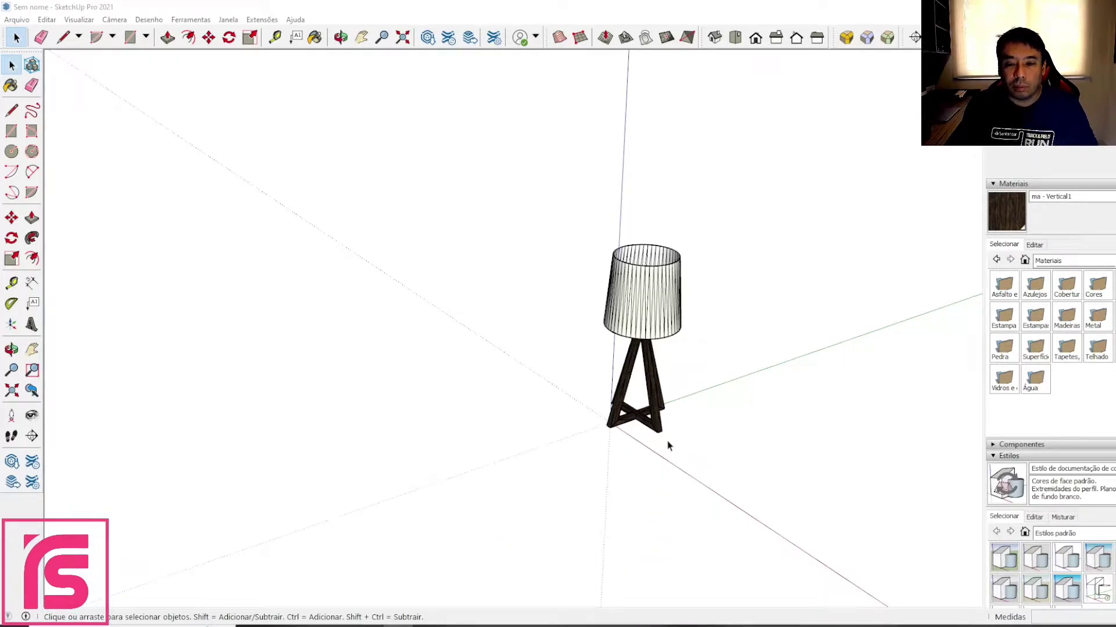
{"action": "middle_click_drag", "start_coordinate": [701, 404], "coordinate": [615, 376], "text": "shift"}
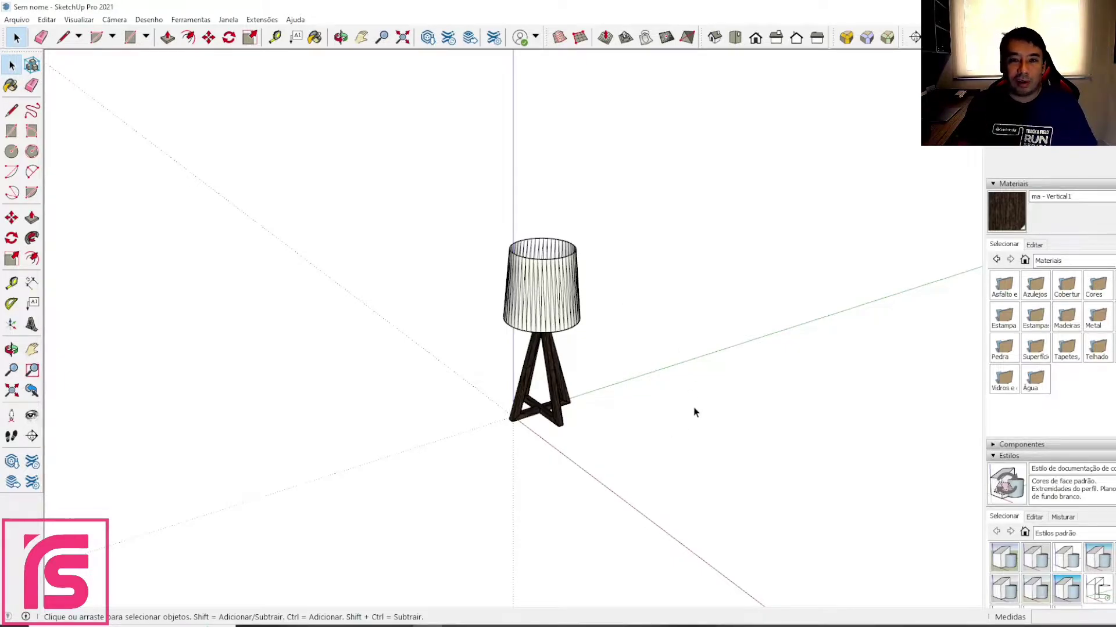
{"action": "left_click", "coordinate": [552, 300]}
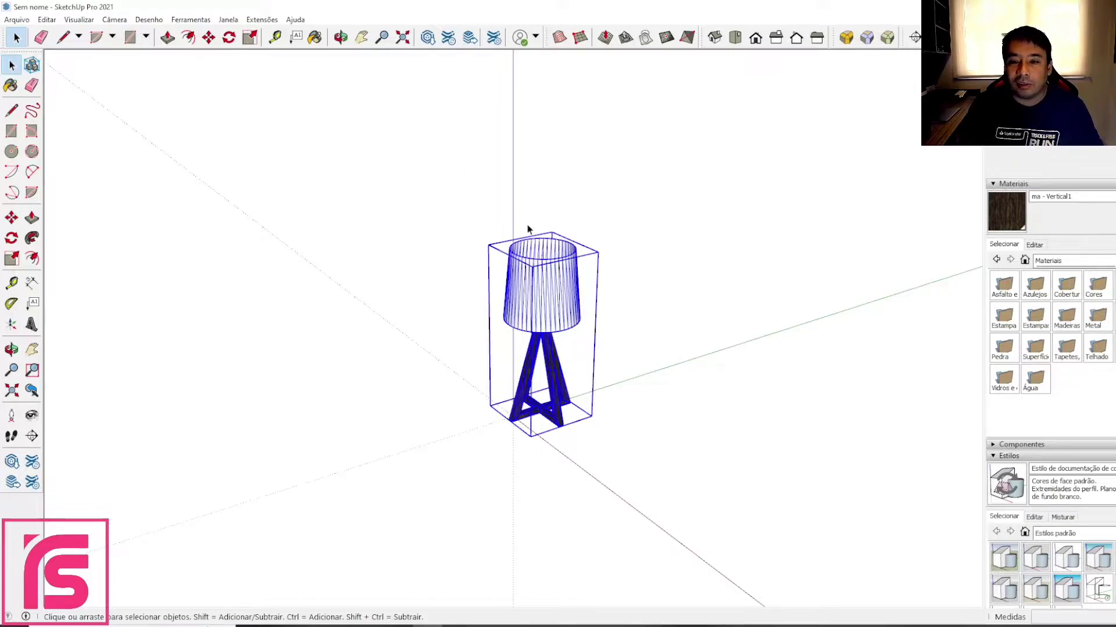
- Open the model information's Statistics (Estatísticas) page and look through the counts for the whole model
{"action": "left_click", "coordinate": [228, 21]}
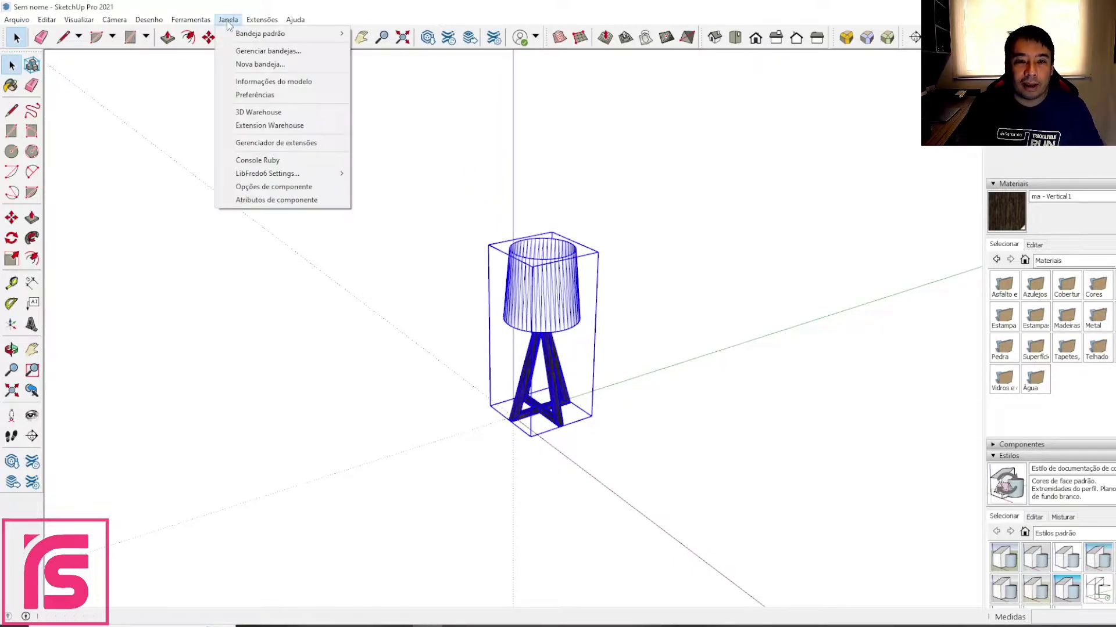
{"action": "left_click", "coordinate": [271, 83]}
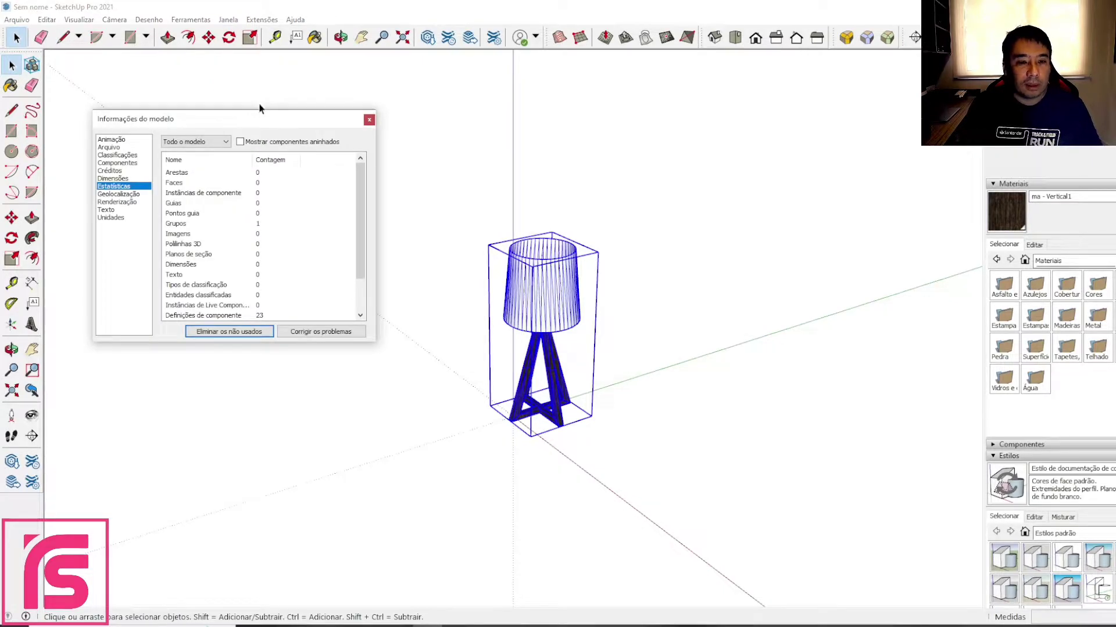
{"action": "left_click", "coordinate": [130, 194]}
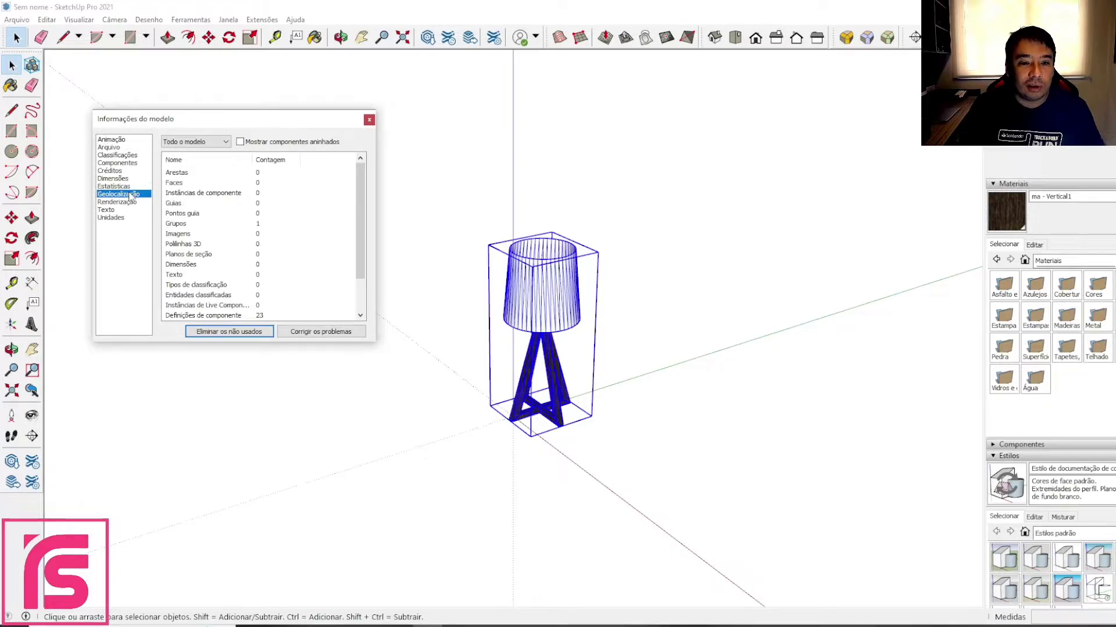
{"action": "left_click", "coordinate": [129, 186]}
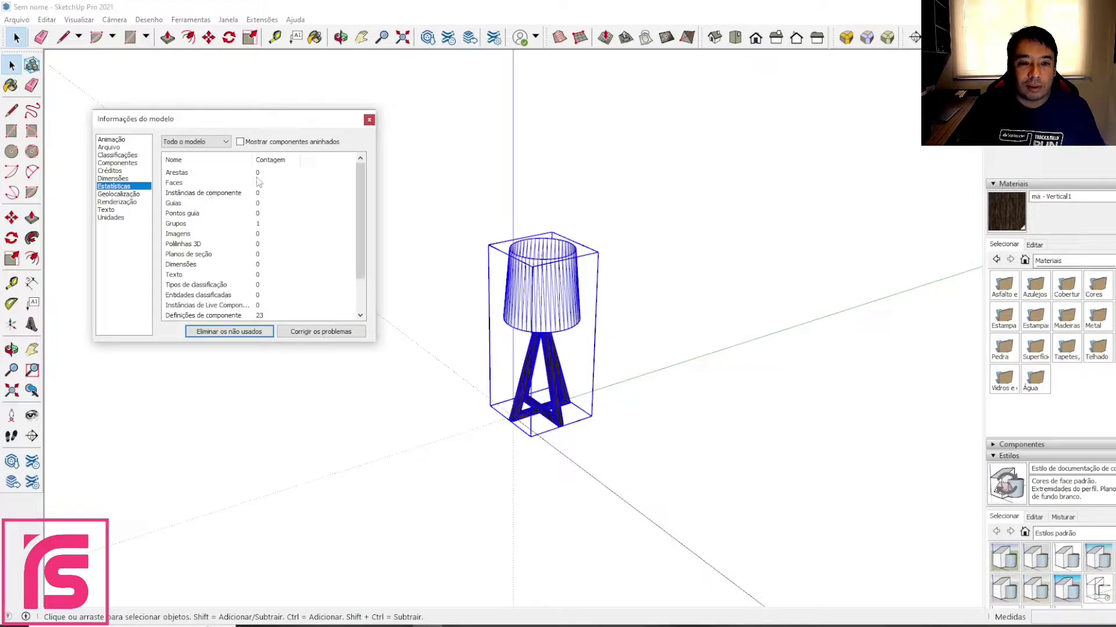
{"action": "scroll", "coordinate": [202, 202], "scroll_direction": "down", "scroll_amount": 2}
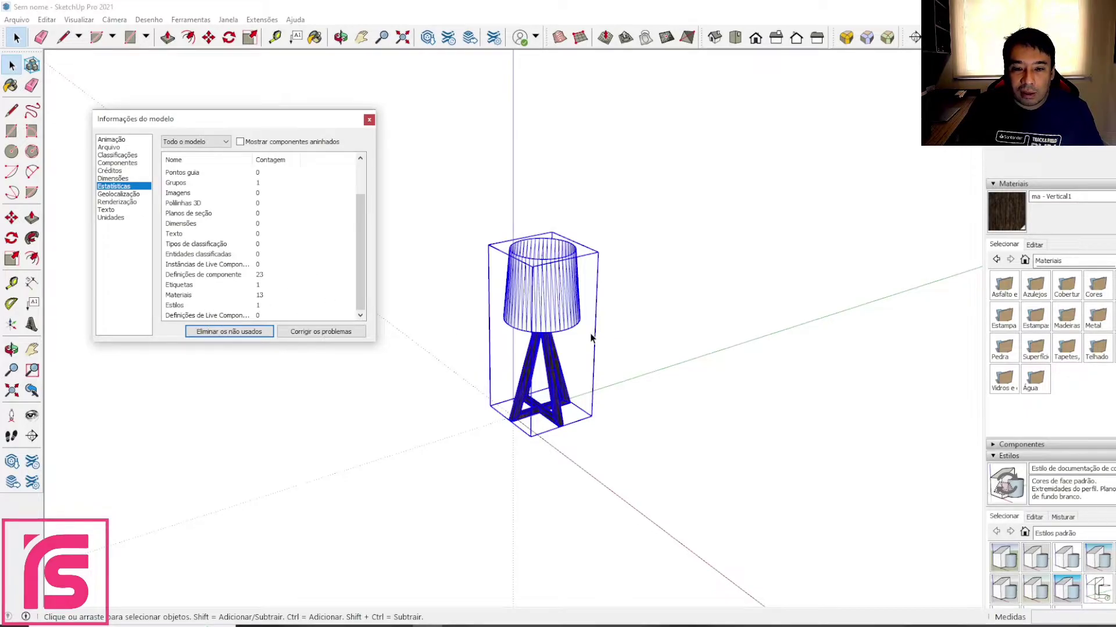
- Examine the selected lamp from far and near against the model statistics, and close the model information
{"action": "scroll", "coordinate": [591, 337], "scroll_direction": "down", "scroll_amount": 5}
{"action": "middle_click_drag", "start_coordinate": [591, 337], "coordinate": [306, 406]}
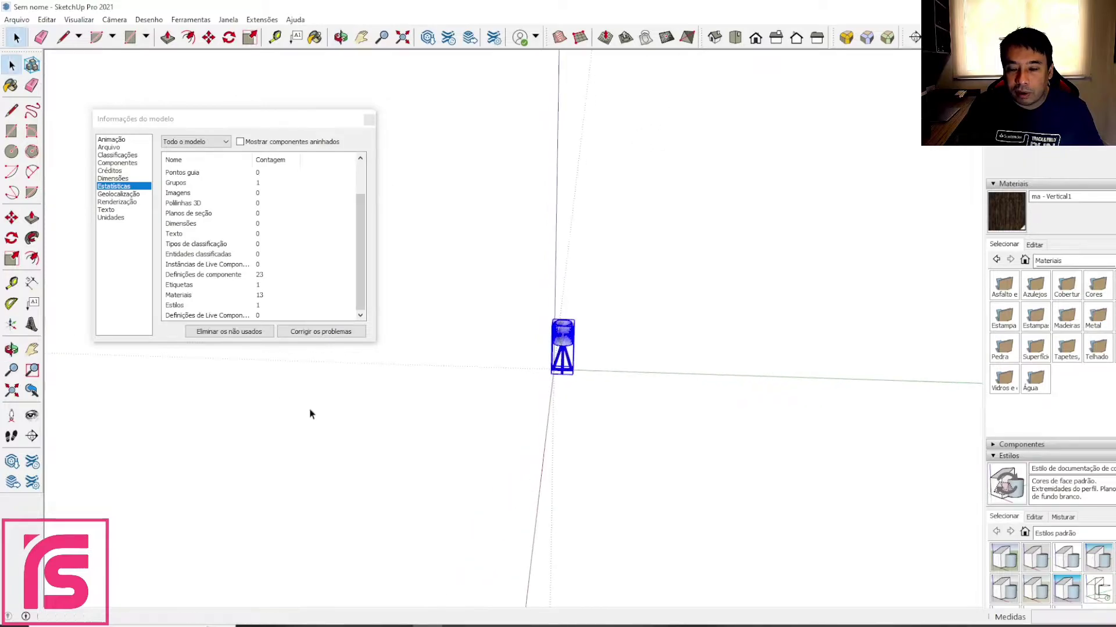
{"action": "scroll", "coordinate": [561, 347], "scroll_direction": "up", "scroll_amount": 6}
{"action": "scroll", "coordinate": [561, 347], "scroll_direction": "up", "scroll_amount": 4}
{"action": "middle_click_drag", "start_coordinate": [590, 367], "coordinate": [462, 332]}
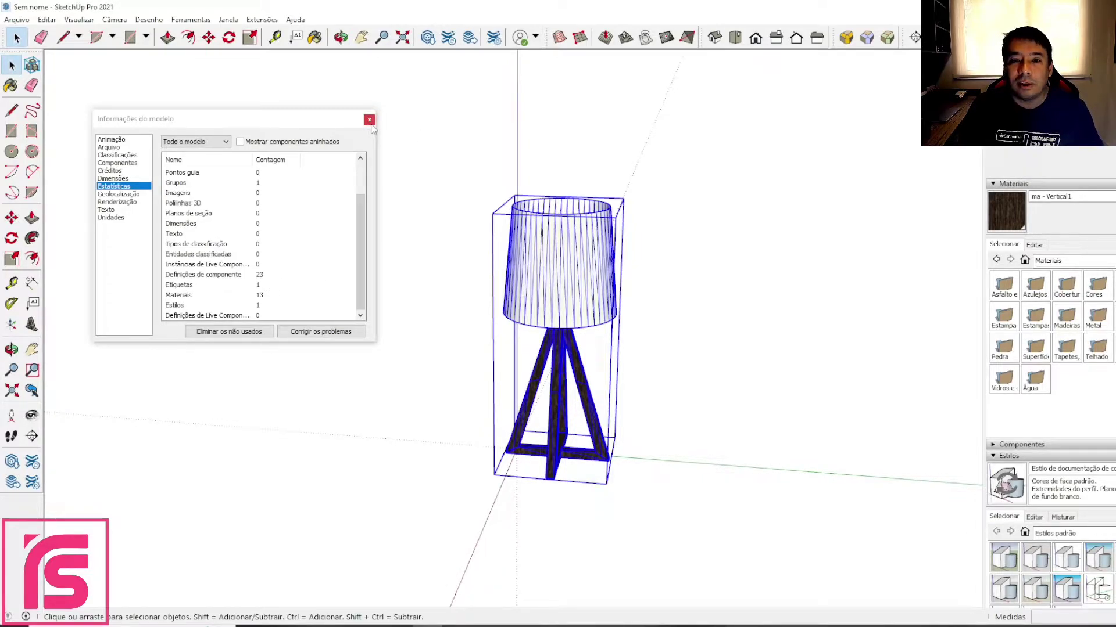
{"action": "middle_click_drag", "start_coordinate": [742, 331], "coordinate": [608, 399]}
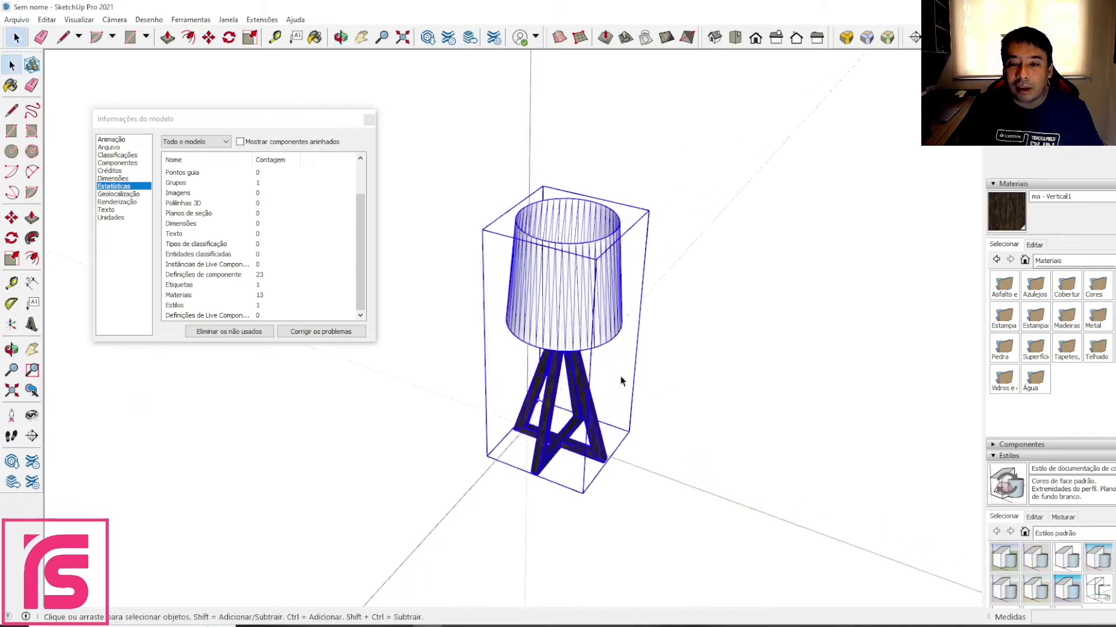
{"action": "left_click", "coordinate": [369, 119]}
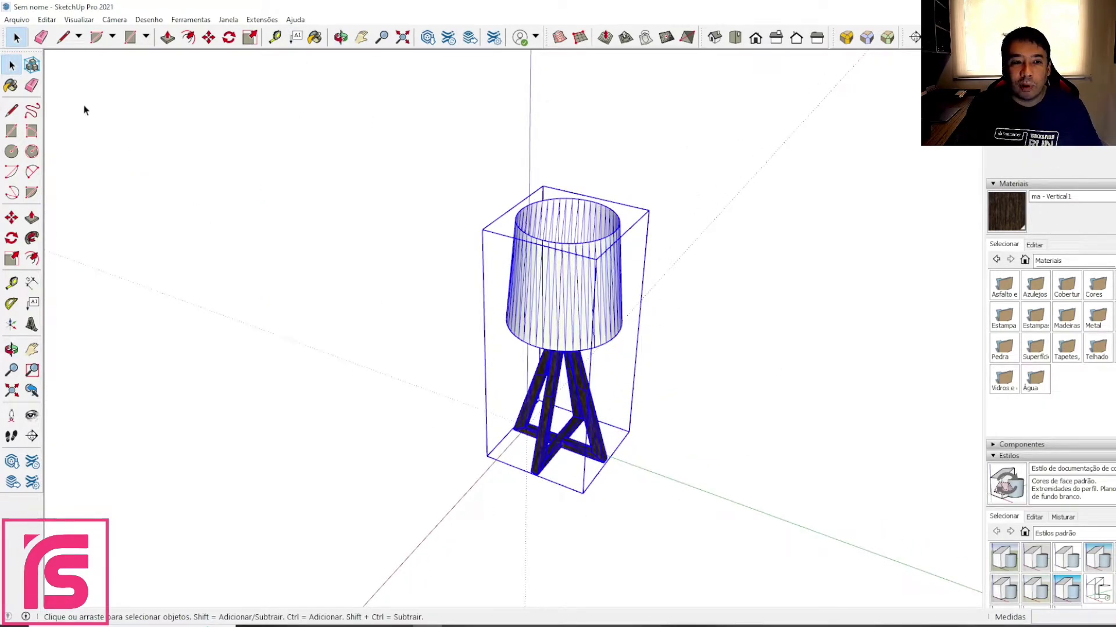
- Sample the material of the lampshade's outer face with the Paint Bucket to check its name
{"action": "left_click", "coordinate": [11, 87]}
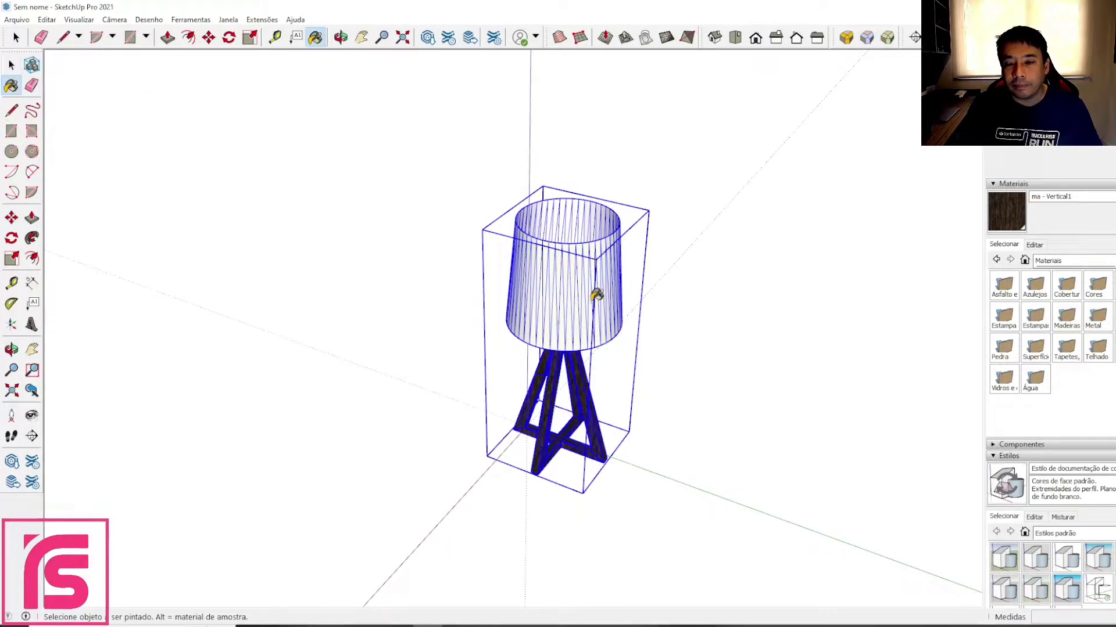
{"action": "scroll", "coordinate": [576, 221], "scroll_direction": "up", "scroll_amount": 2}
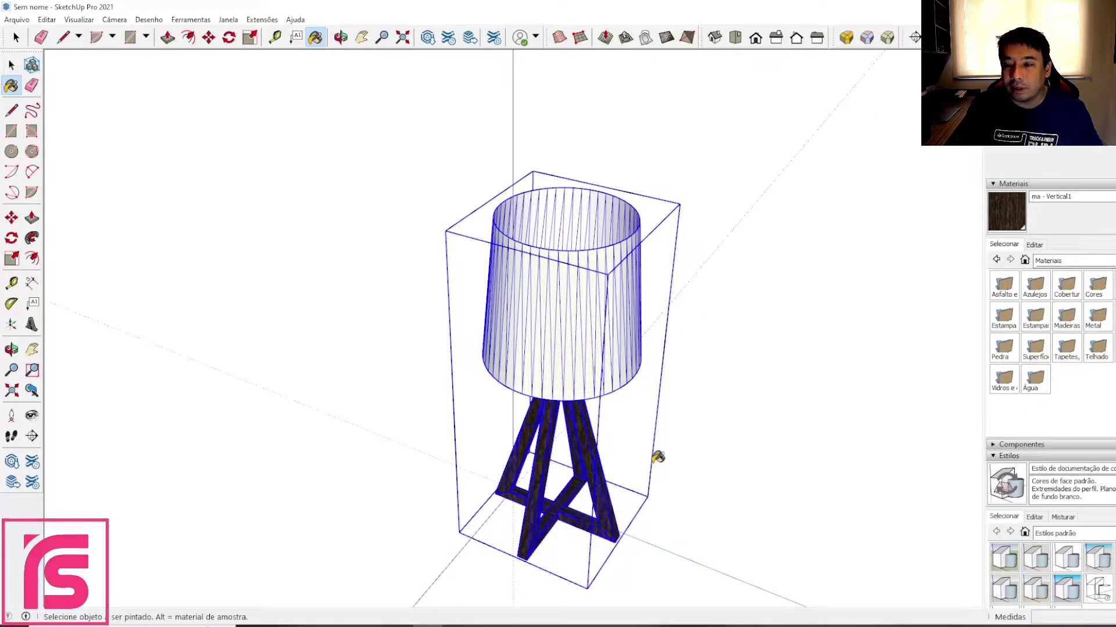
{"action": "mouse_move", "coordinate": [635, 485]}
{"action": "middle_mouse_down"}
{"action": "mouse_move", "coordinate": [700, 461]}
{"action": "mouse_move", "coordinate": [643, 458]}
{"action": "mouse_move", "coordinate": [578, 351]}
{"action": "middle_mouse_up"}
{"action": "key", "text": "alt"}
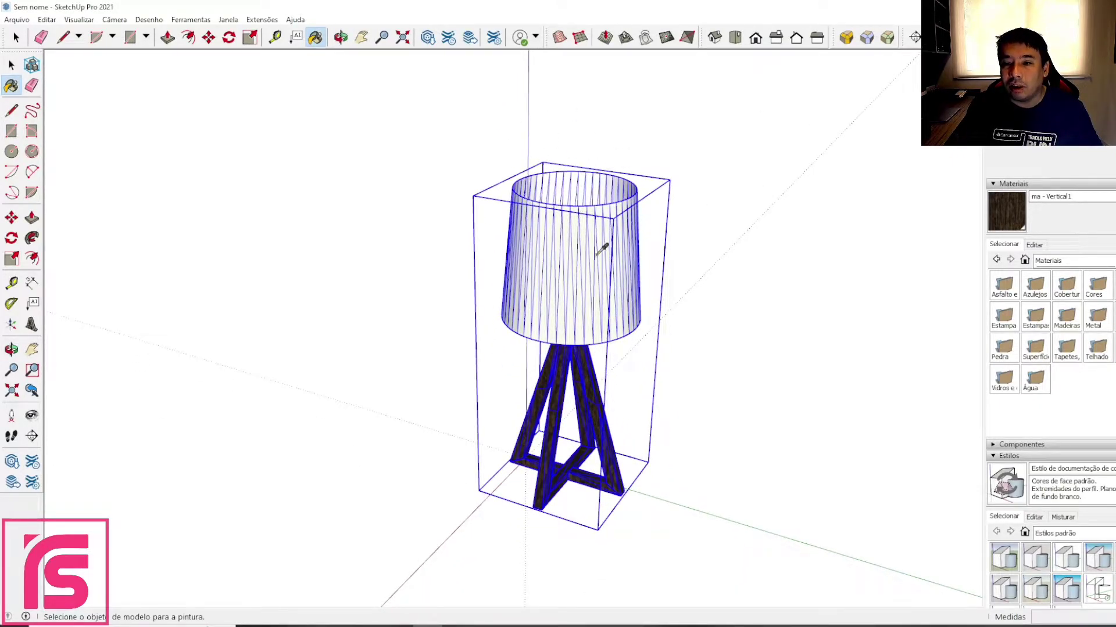
{"action": "scroll", "coordinate": [597, 398], "scroll_direction": "up", "scroll_amount": 2}
{"action": "scroll", "coordinate": [597, 398], "scroll_direction": "up", "scroll_amount": 3}
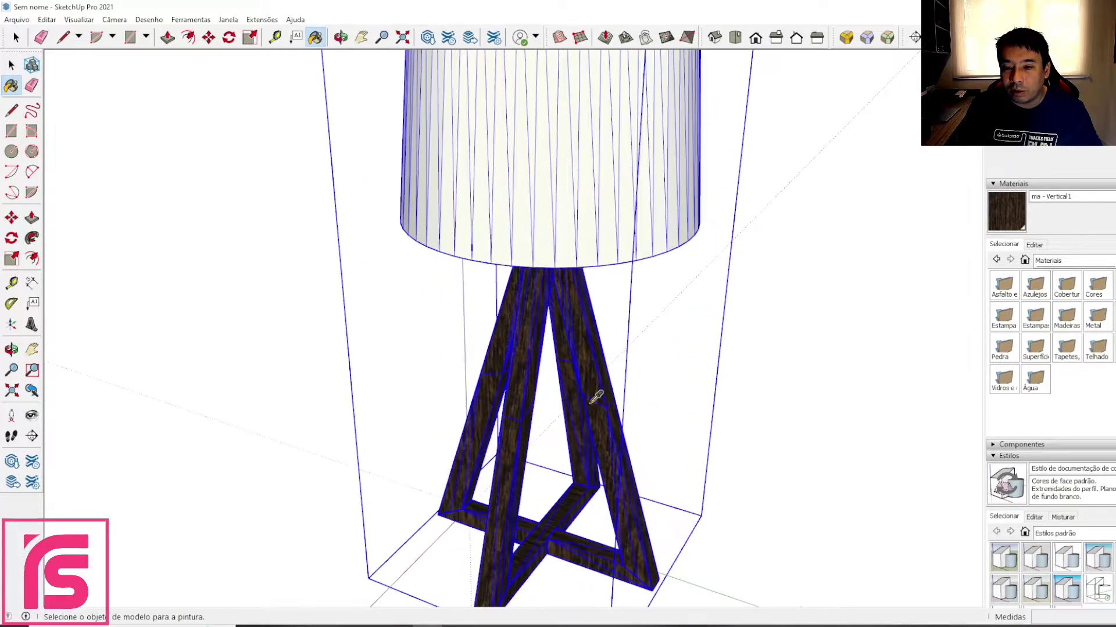
{"action": "scroll", "coordinate": [601, 453], "scroll_direction": "up", "scroll_amount": 1}
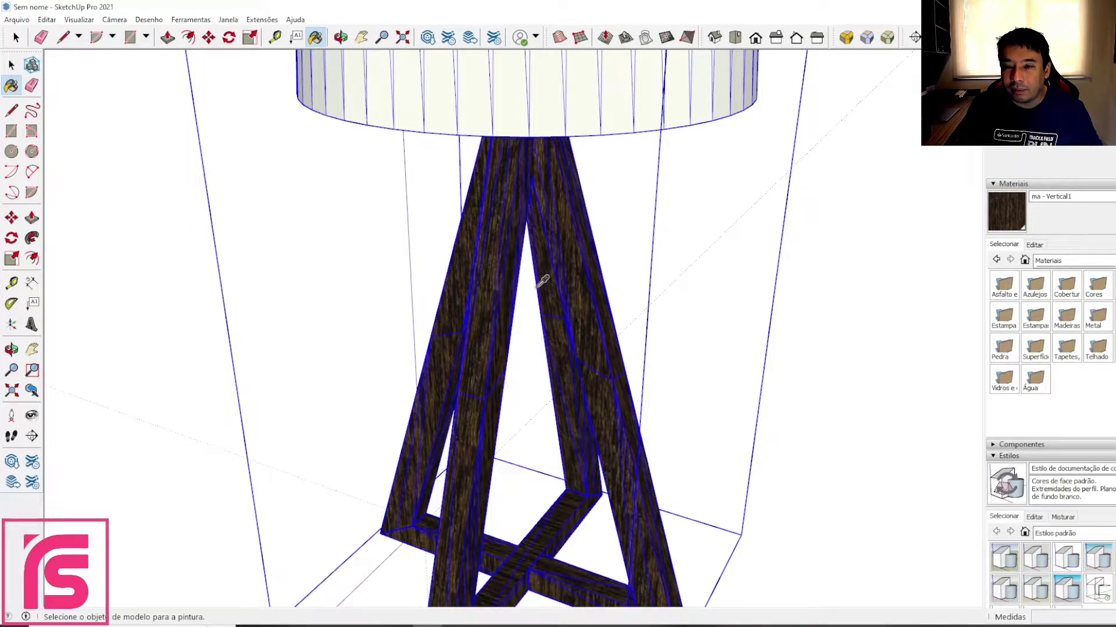
{"action": "scroll", "coordinate": [523, 227], "scroll_direction": "down", "scroll_amount": 4}
{"action": "scroll", "coordinate": [517, 134], "scroll_direction": "down", "scroll_amount": 3}
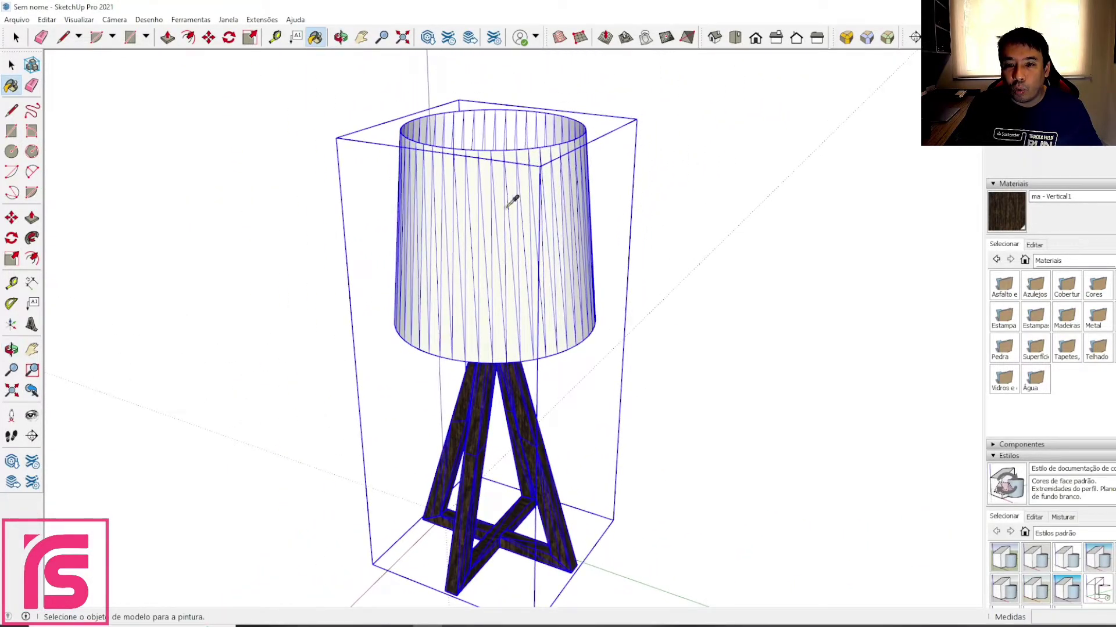
{"action": "left_click", "coordinate": [504, 189], "text": "alt"}
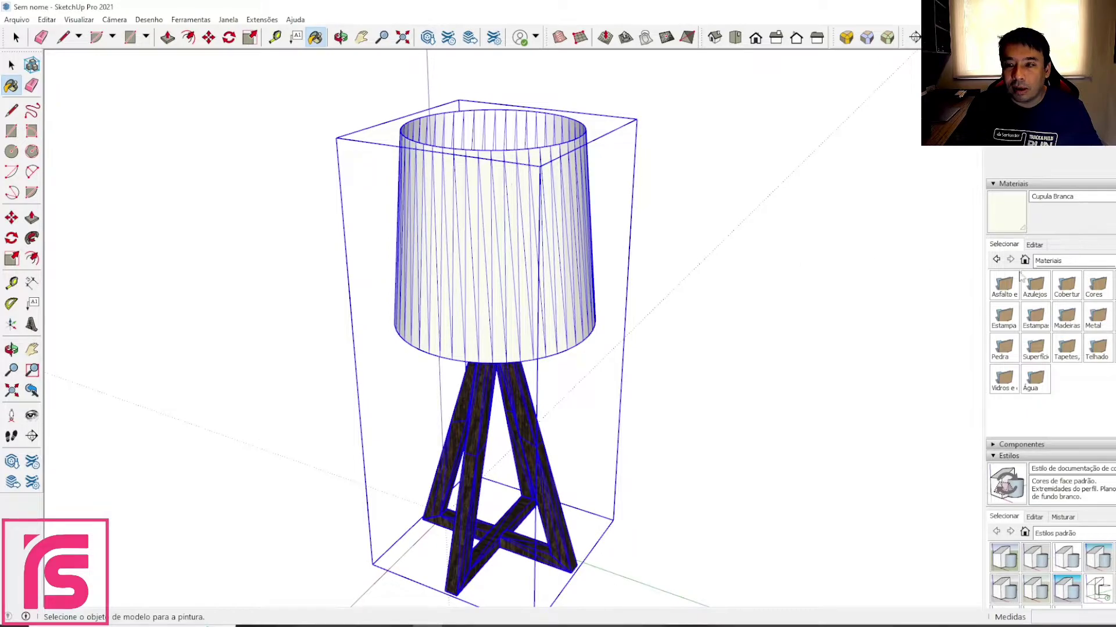
- Sample the material of the lampshade's inner face to check its name
{"action": "key", "text": "alt"}
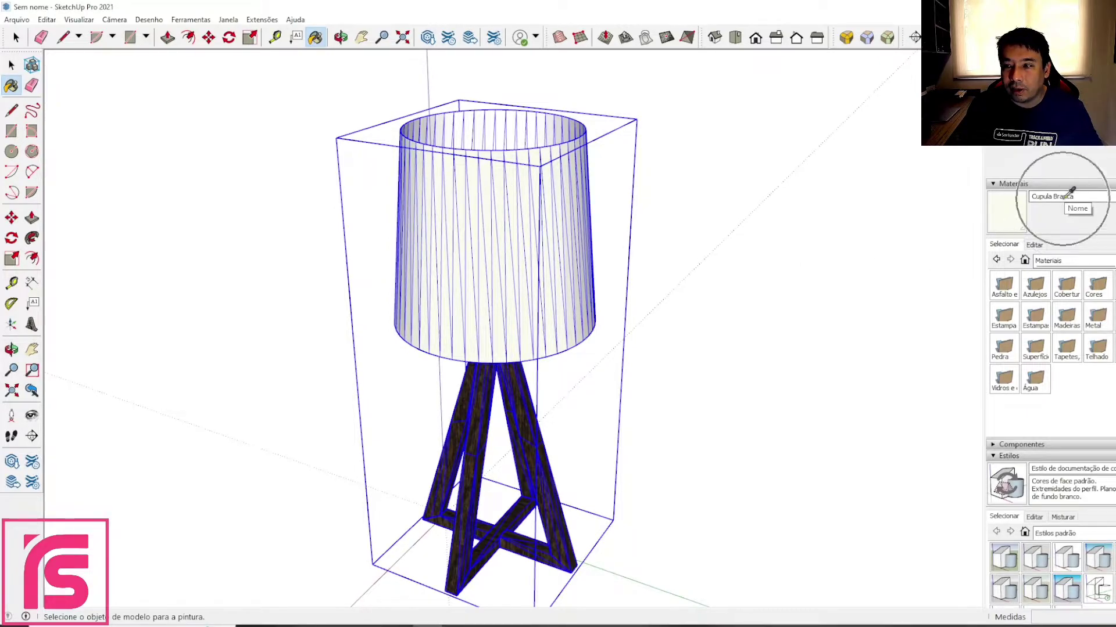
{"action": "mouse_move", "coordinate": [548, 117]}
{"action": "middle_mouse_down"}
{"action": "mouse_move", "coordinate": [538, 159]}
{"action": "mouse_move", "coordinate": [373, 249]}
{"action": "middle_mouse_up"}
{"action": "scroll", "coordinate": [504, 116], "scroll_direction": "up", "scroll_amount": 5}
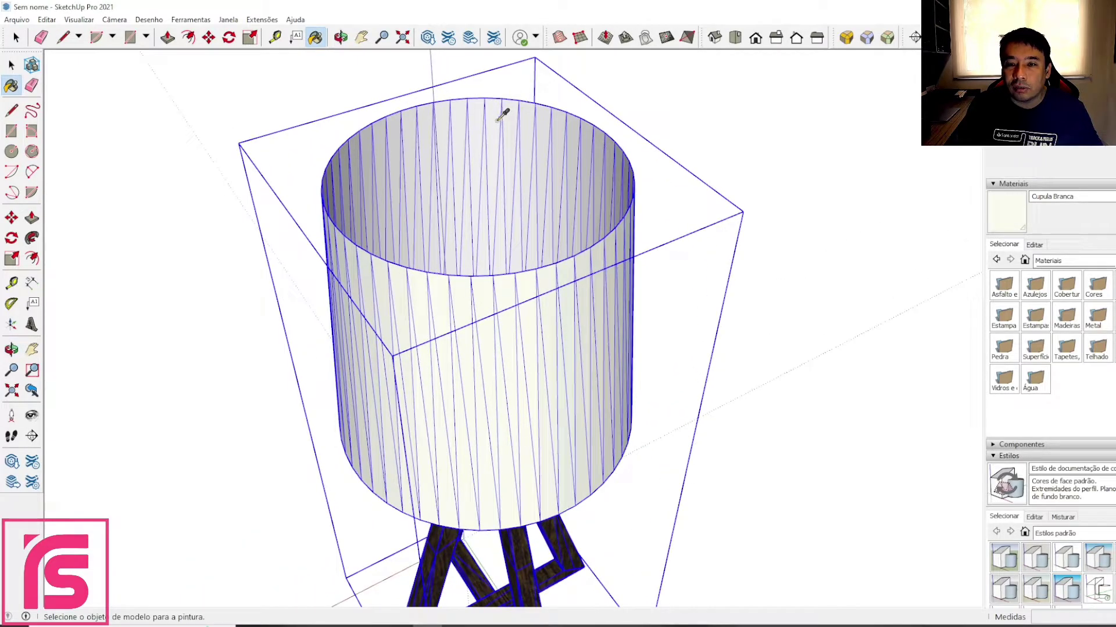
{"action": "left_click", "coordinate": [493, 120], "text": "alt"}
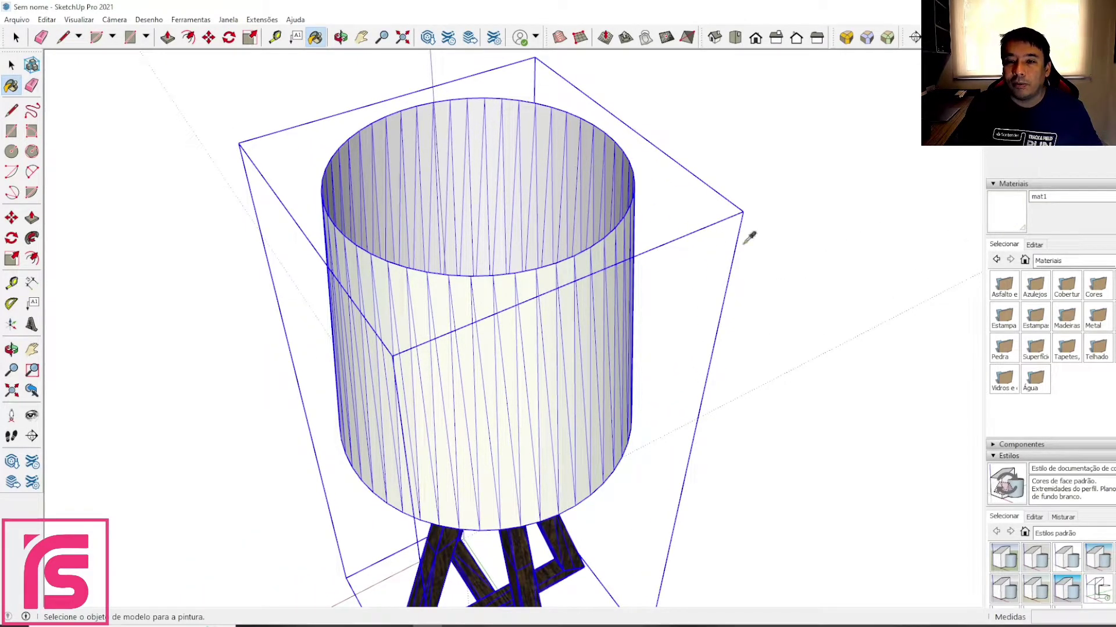
- Sample the materials of the lamp's wooden legs and of the lampshade's outer and inner faces to compare their names
{"action": "scroll", "coordinate": [630, 351], "scroll_direction": "down", "scroll_amount": 3}
{"action": "middle_click_drag", "start_coordinate": [573, 373], "coordinate": [635, 309]}
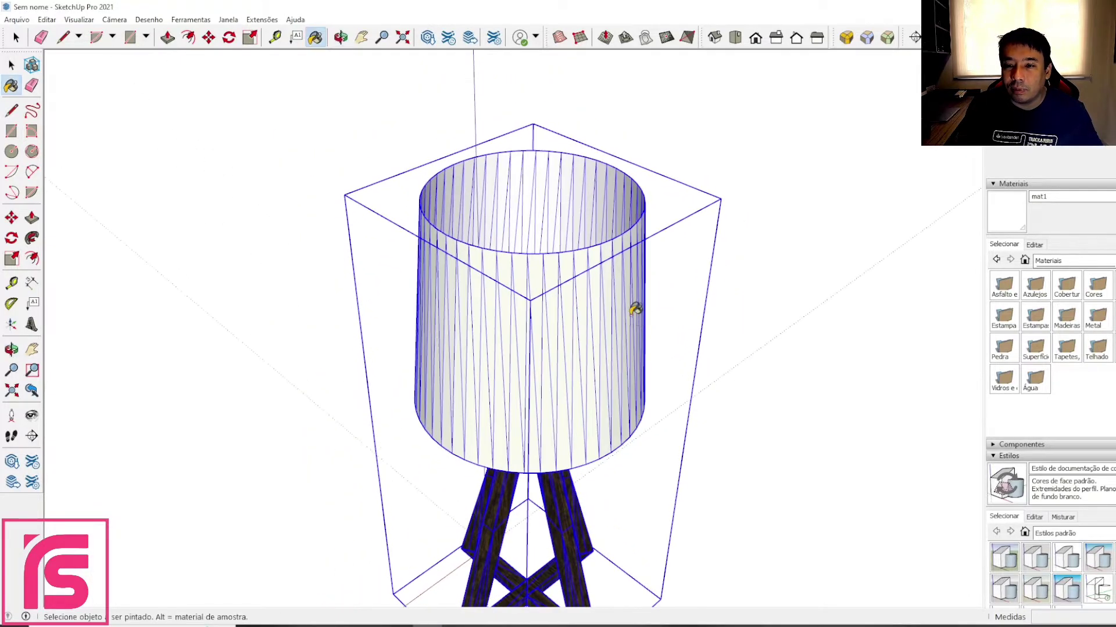
{"action": "left_click", "coordinate": [574, 503], "text": "alt"}
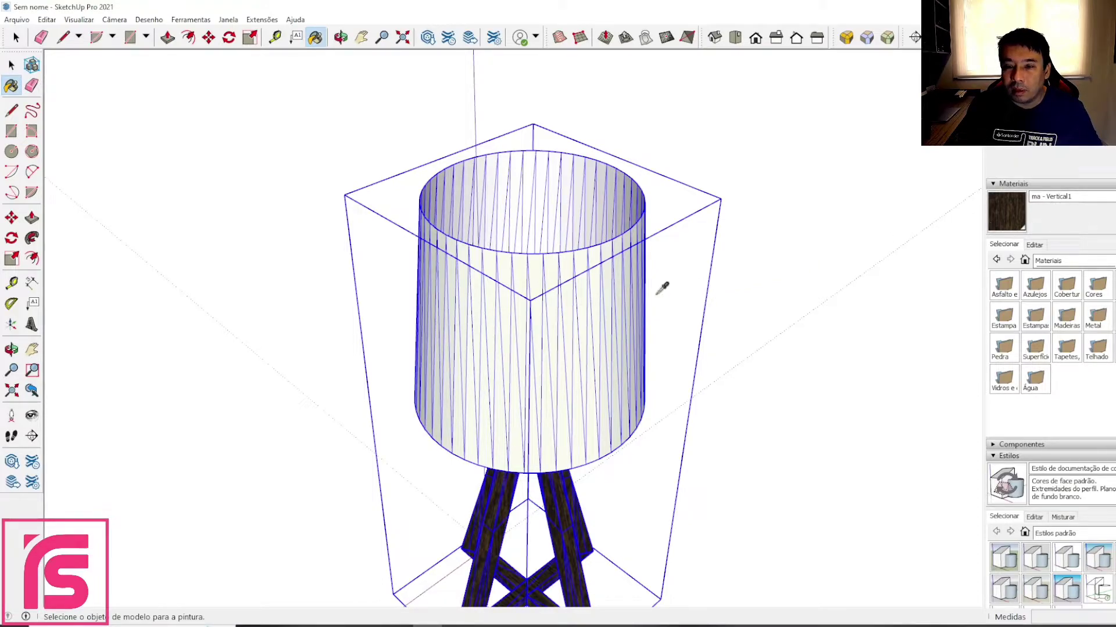
{"action": "left_click", "coordinate": [568, 264], "text": "alt"}
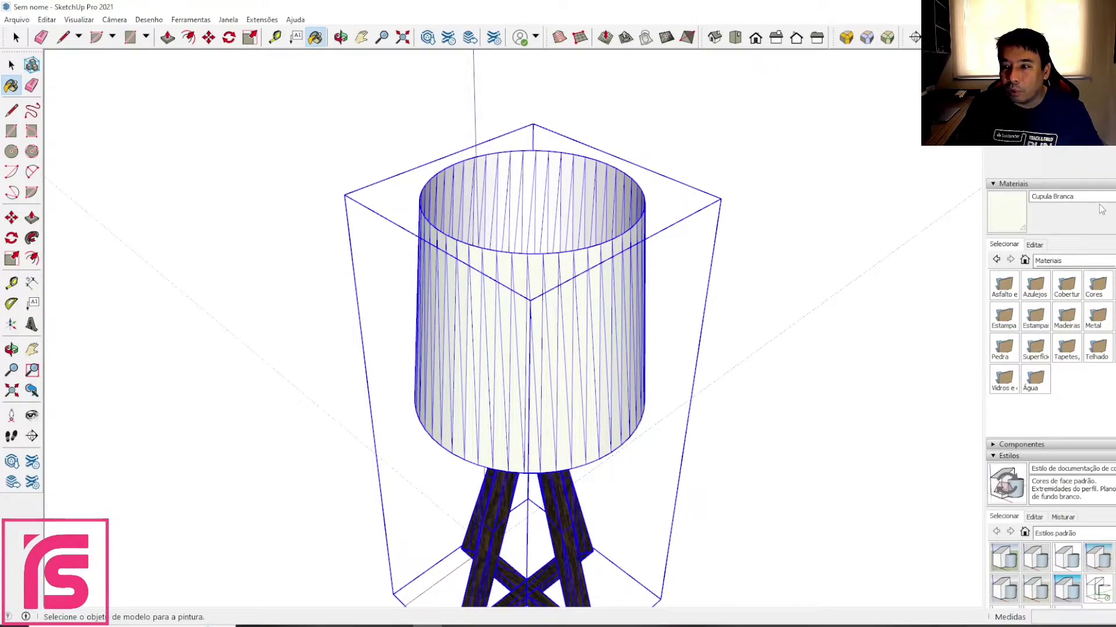
{"action": "left_click", "coordinate": [547, 162], "text": "alt"}
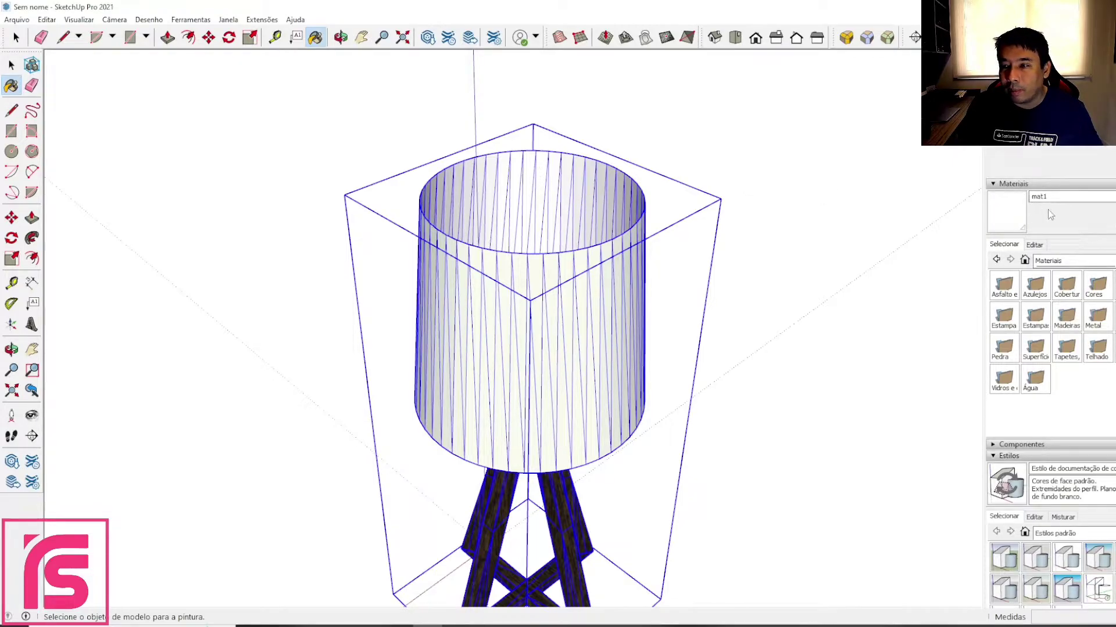
- Show the collection of materials stored in the model (No modelo) to compare it with those used on the lamp
{"action": "scroll", "coordinate": [672, 307], "scroll_direction": "down", "scroll_amount": 1}
{"action": "middle_click_drag", "start_coordinate": [672, 307], "coordinate": [531, 200]}
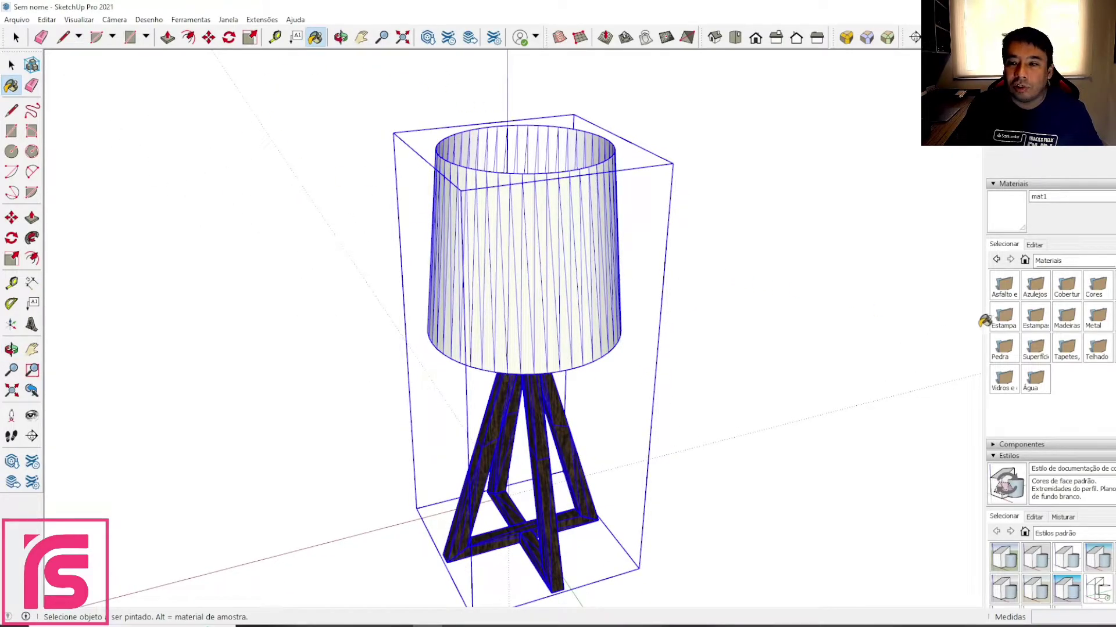
{"action": "key", "text": "ctrl"}
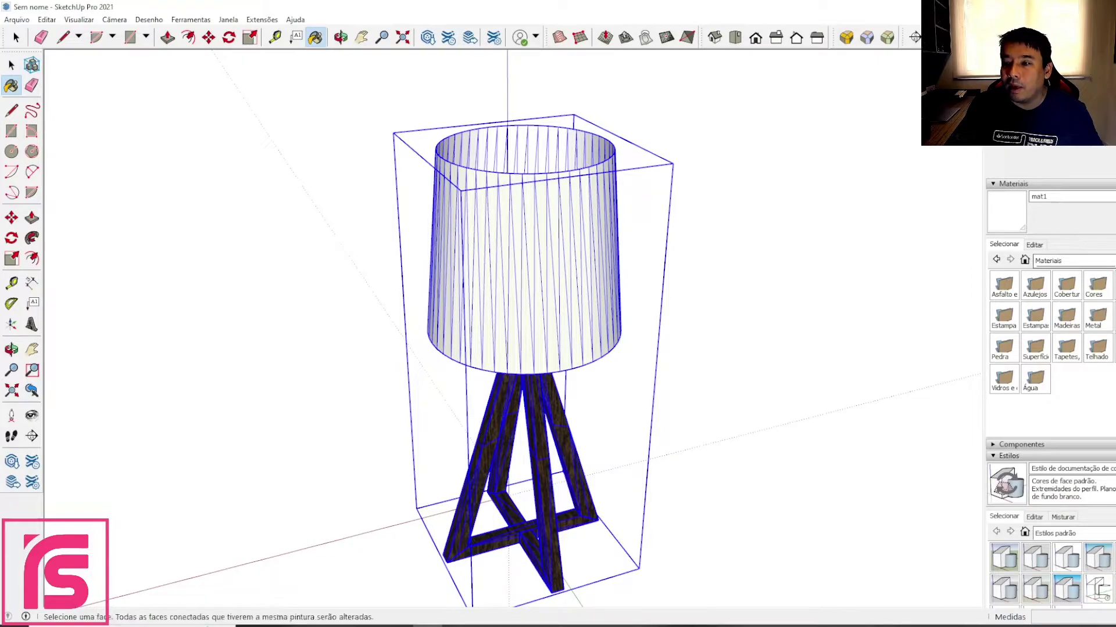
{"action": "left_click", "coordinate": [1093, 260]}
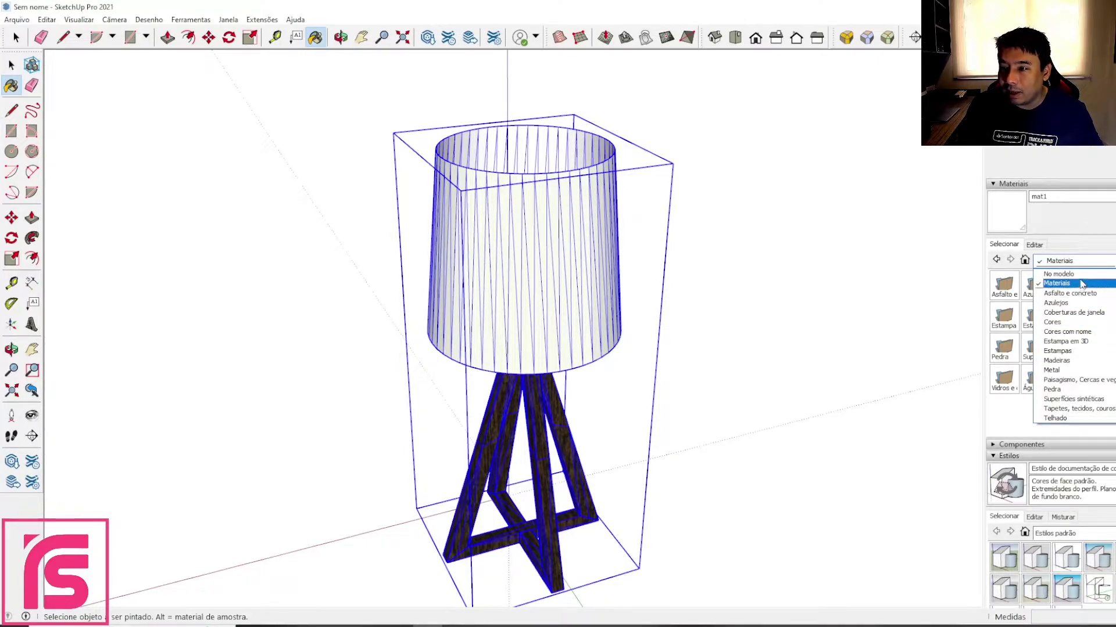
{"action": "scroll", "coordinate": [1082, 283], "scroll_direction": "up", "scroll_amount": 1}
{"action": "left_click", "coordinate": [1081, 276]}
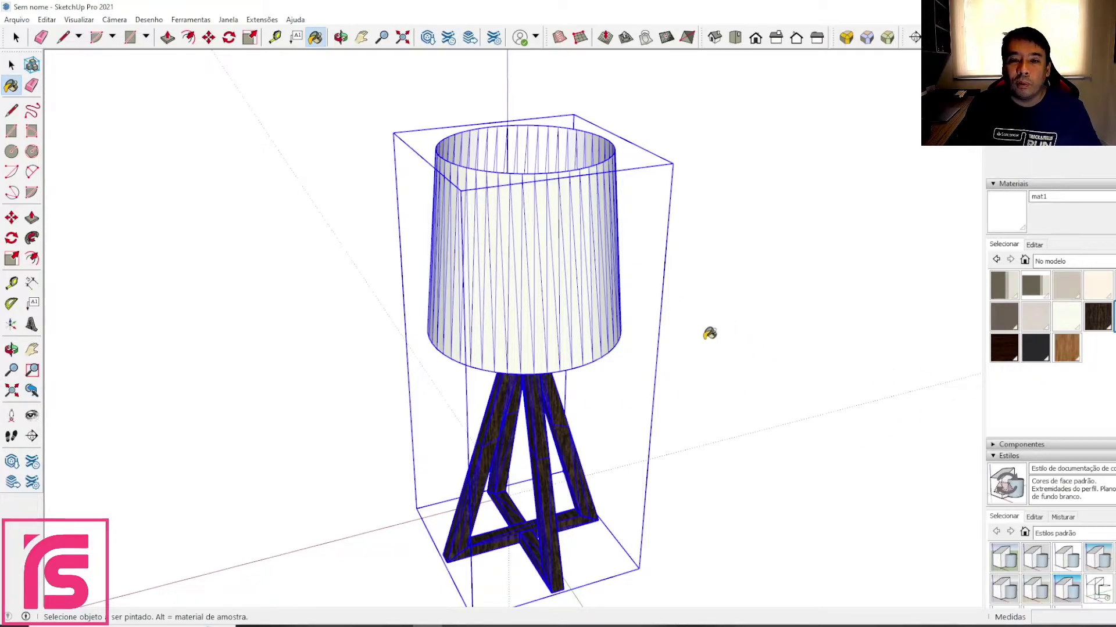
- Purge all unused items from the model through the Statistics (Estatísticas) page of the model information
{"action": "left_click", "coordinate": [229, 20]}
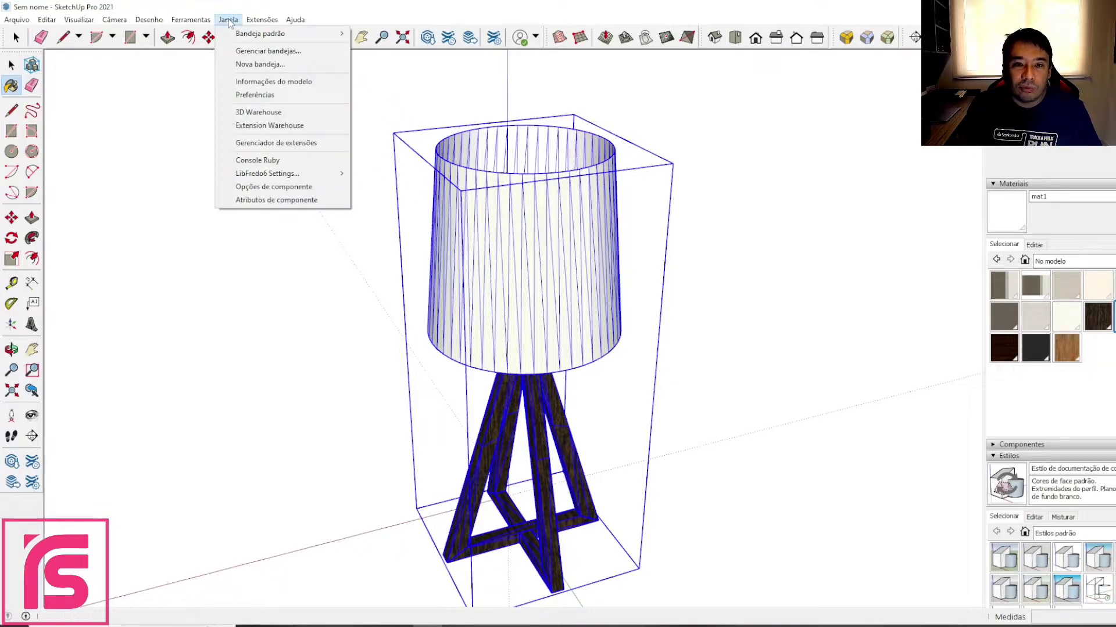
{"action": "left_click", "coordinate": [258, 82]}
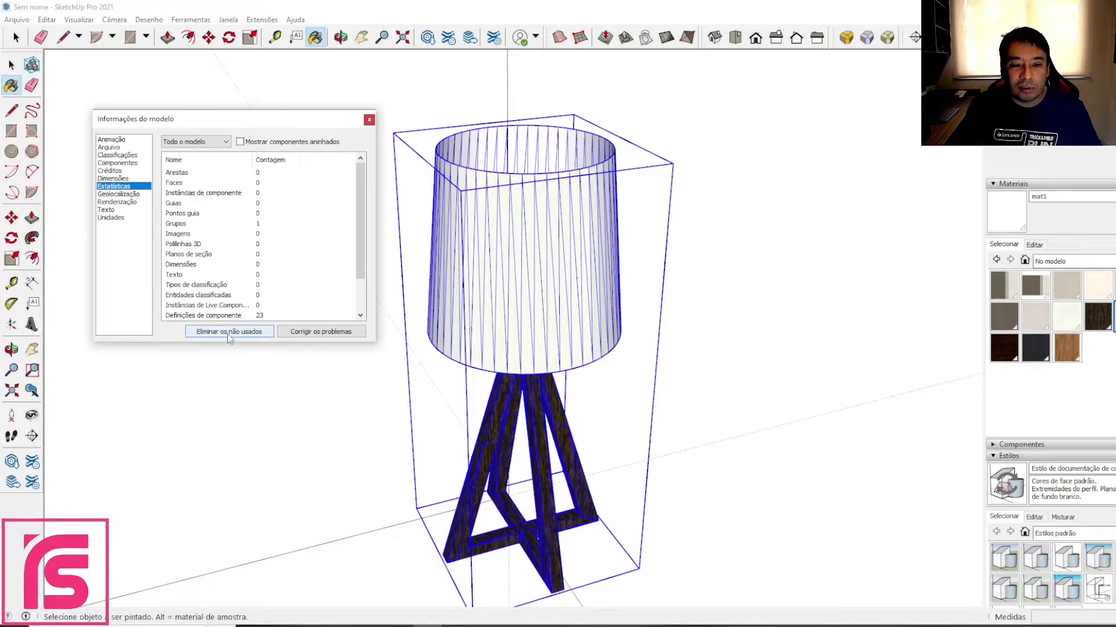
{"action": "scroll", "coordinate": [250, 290], "scroll_direction": "down", "scroll_amount": 2}
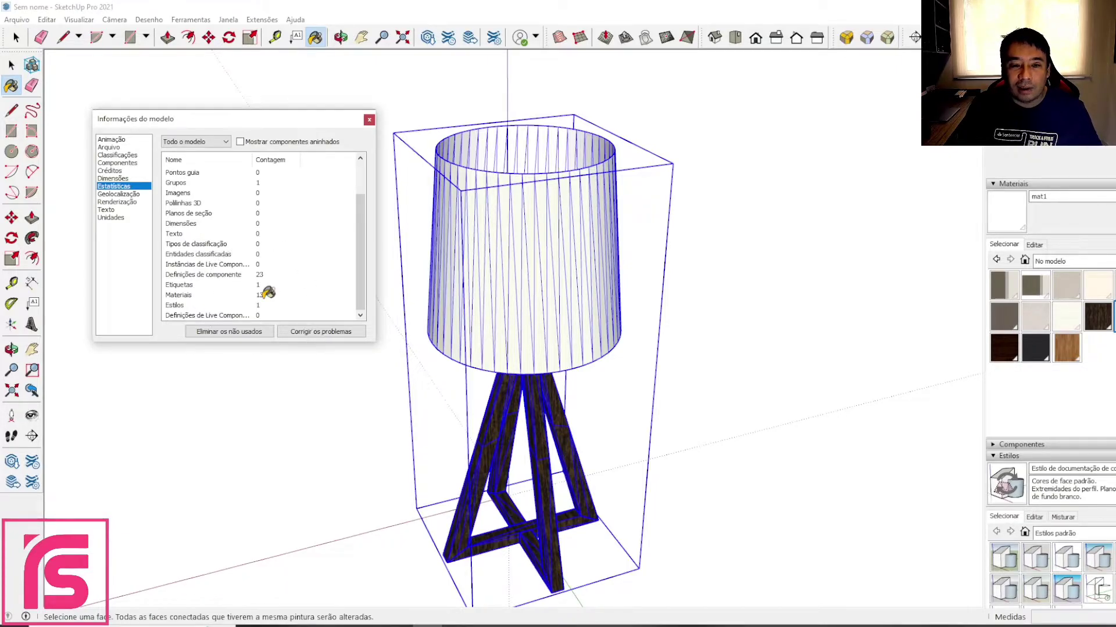
{"action": "left_click", "coordinate": [245, 332]}
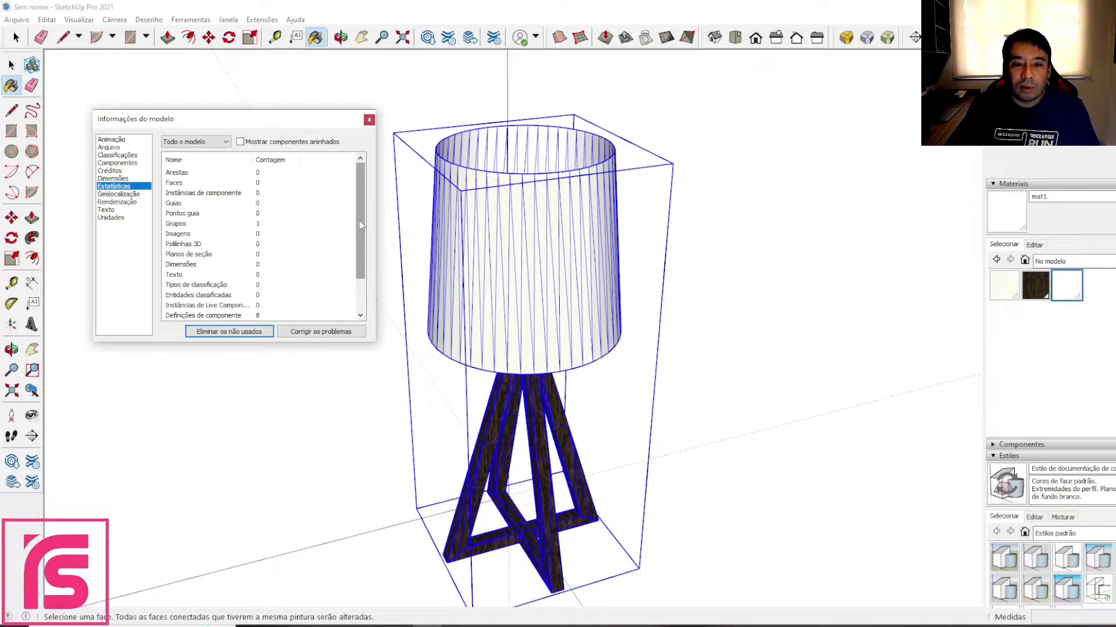
- Review the remaining component and material counts, then run the fix-problems check (Corrigir os problemas) and accept its report
{"action": "left_click", "coordinate": [191, 300]}
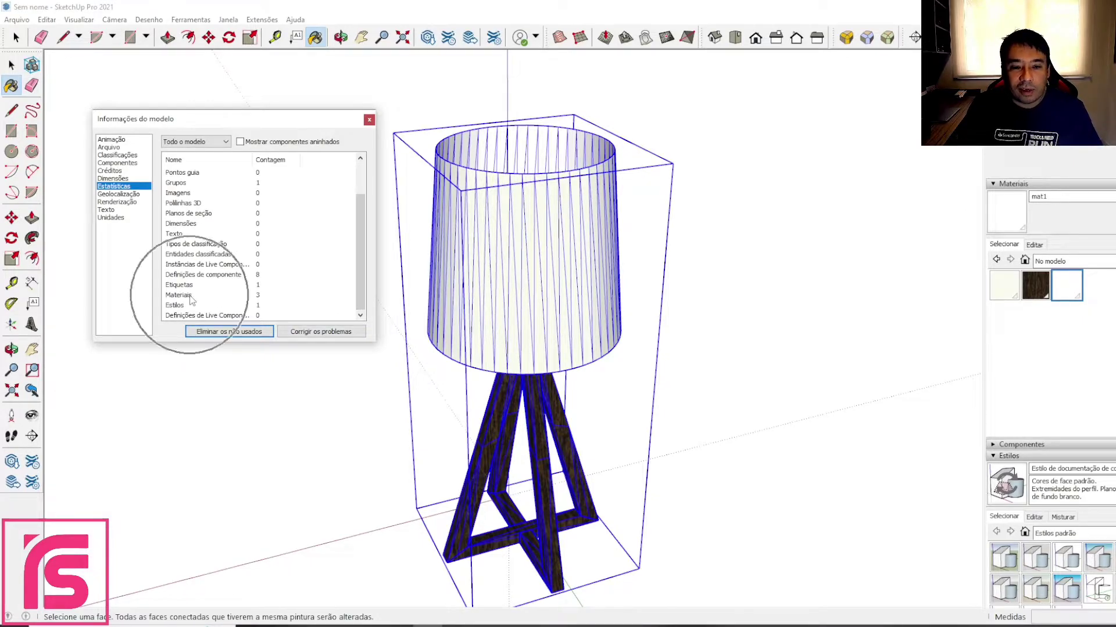
{"action": "left_click", "coordinate": [259, 302]}
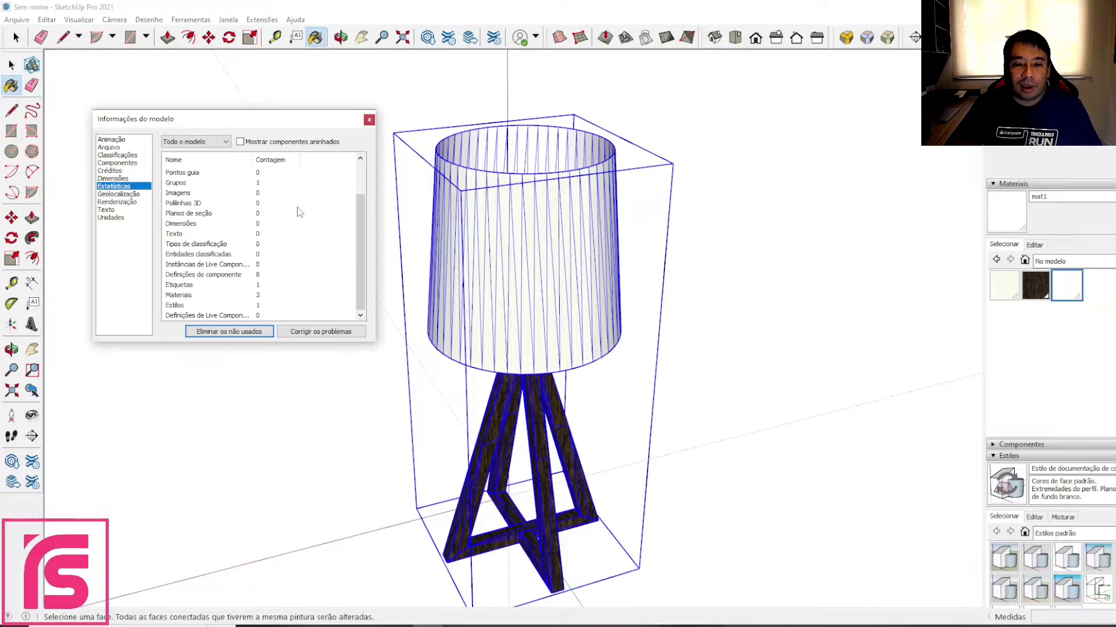
{"action": "left_click", "coordinate": [295, 334]}
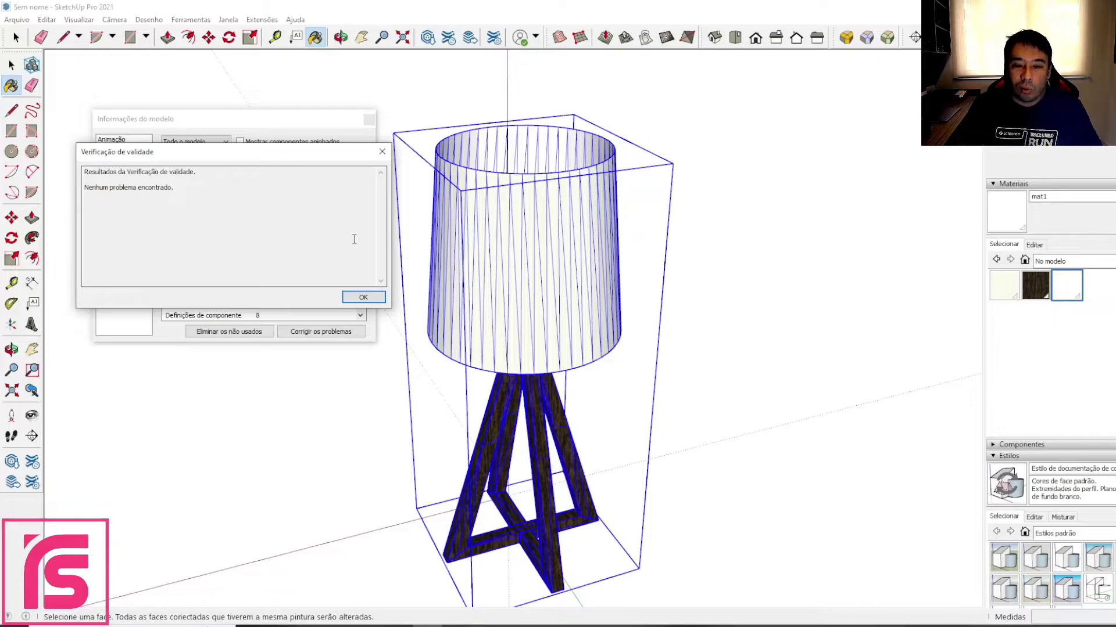
{"action": "left_click", "coordinate": [363, 297]}
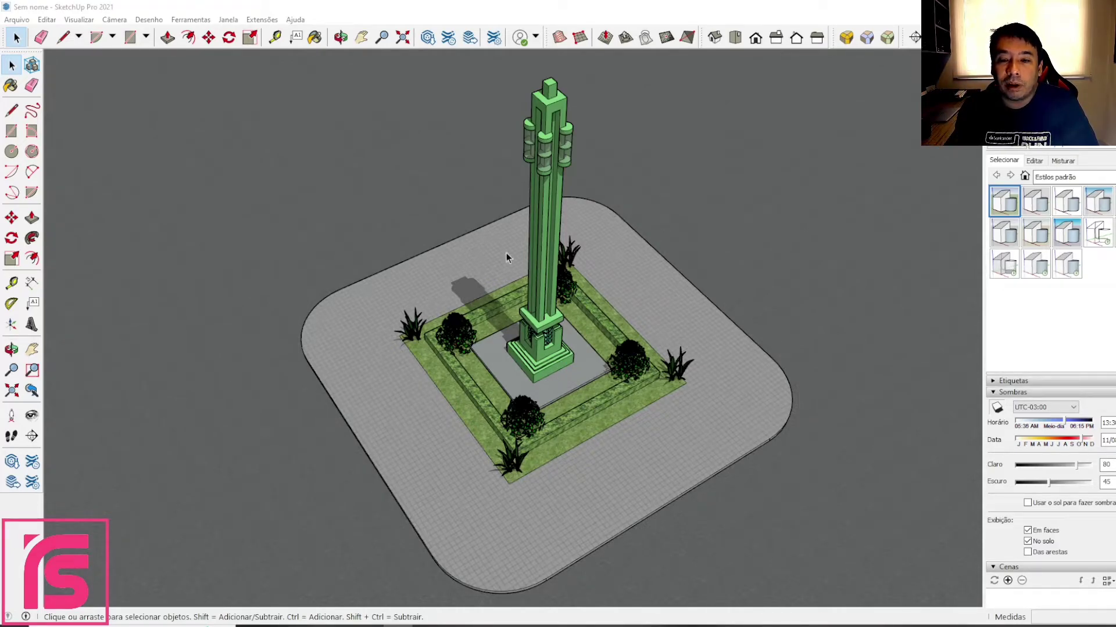
- Examine the green monument and the complete city plan around it from near and far
{"action": "middle_click_drag", "start_coordinate": [438, 367], "coordinate": [395, 407]}
{"action": "middle_click_drag", "start_coordinate": [509, 432], "coordinate": [475, 421]}
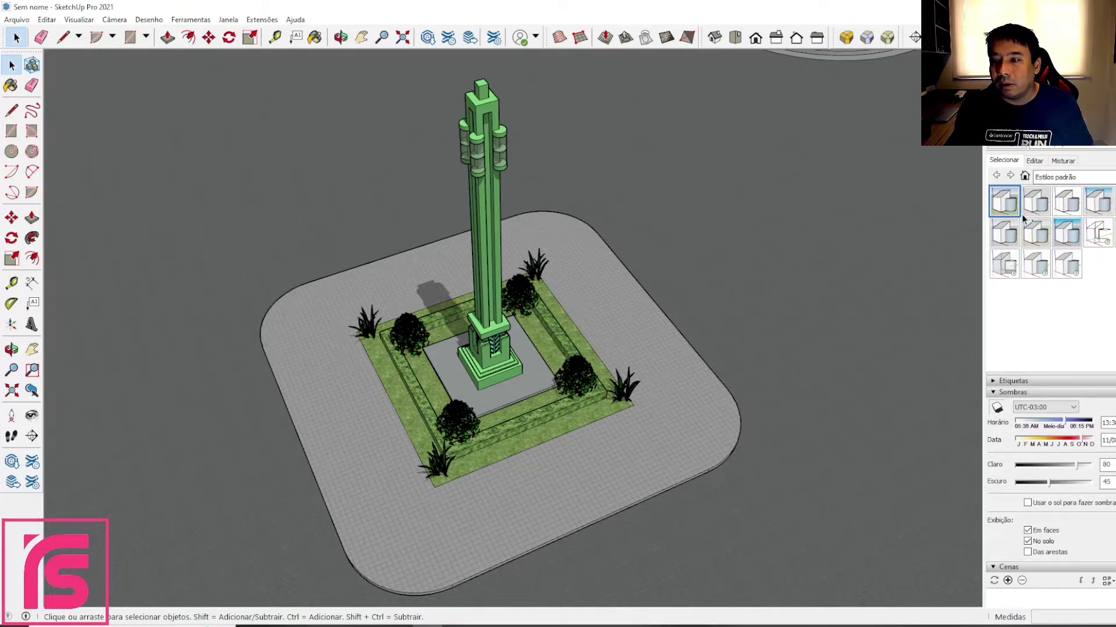
{"action": "middle_click_drag", "start_coordinate": [609, 313], "coordinate": [489, 203]}
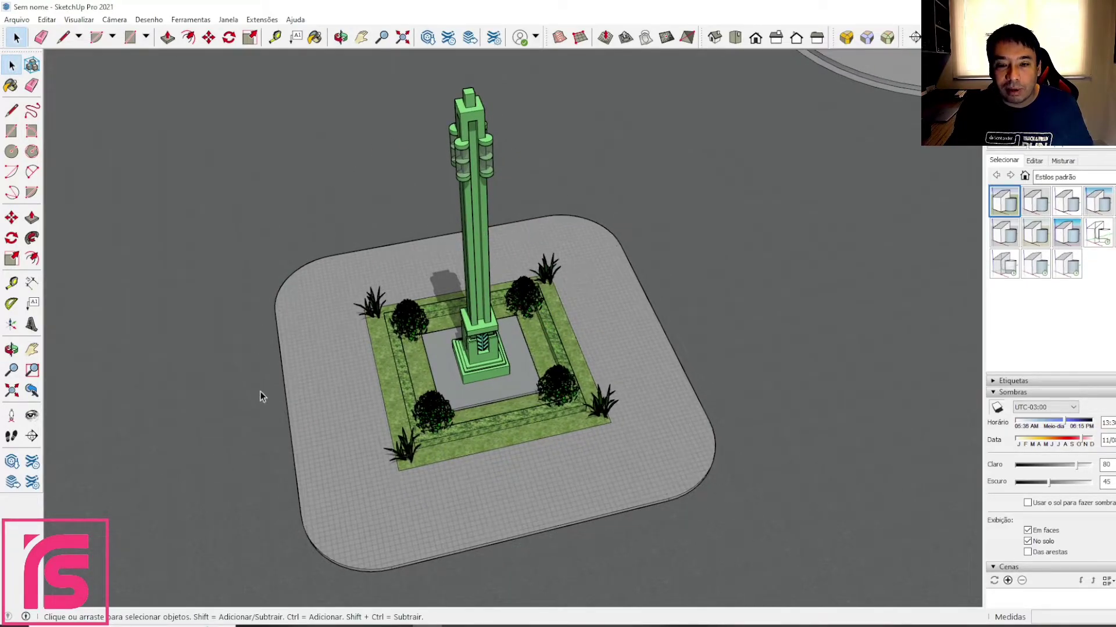
{"action": "scroll", "coordinate": [469, 292], "scroll_direction": "down", "scroll_amount": 4}
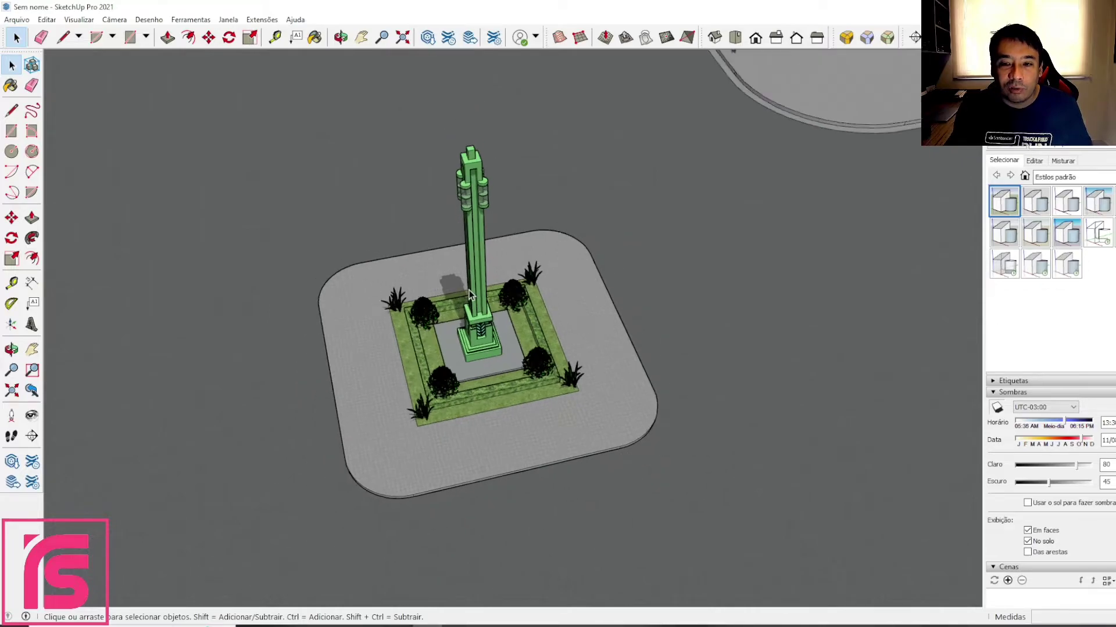
{"action": "scroll", "coordinate": [469, 290], "scroll_direction": "down", "scroll_amount": 6}
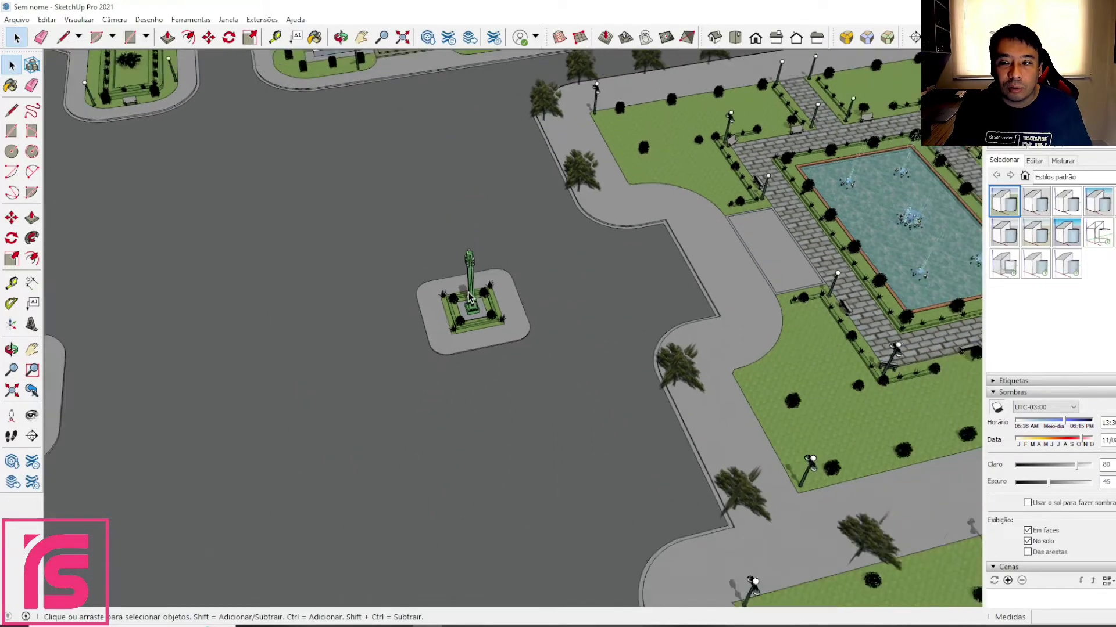
{"action": "scroll", "coordinate": [472, 298], "scroll_direction": "down", "scroll_amount": 8}
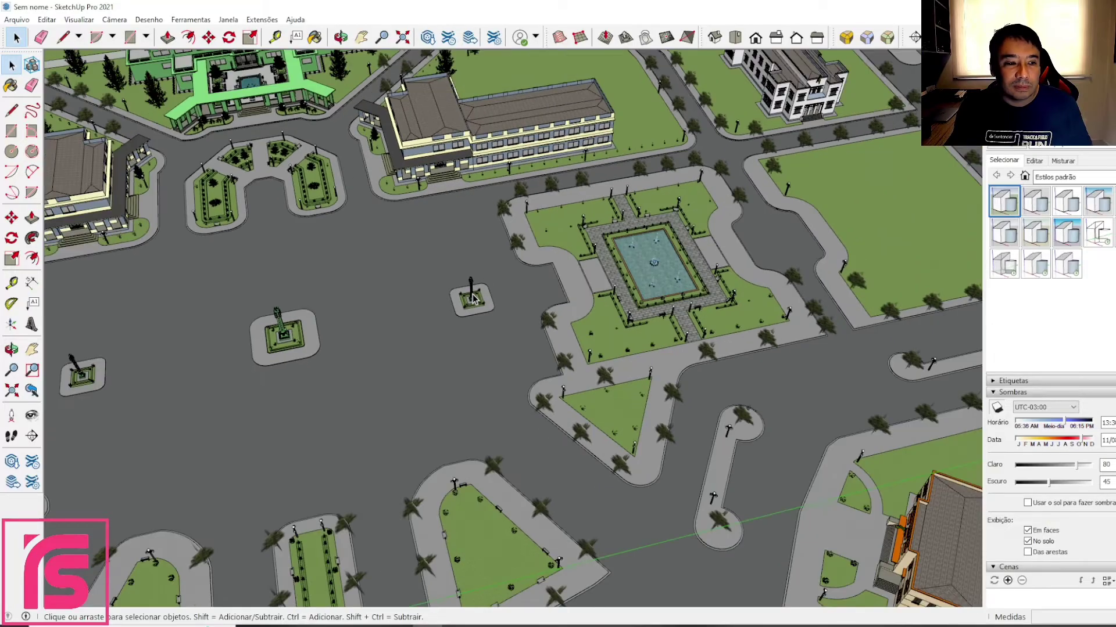
{"action": "scroll", "coordinate": [472, 298], "scroll_direction": "down", "scroll_amount": 10}
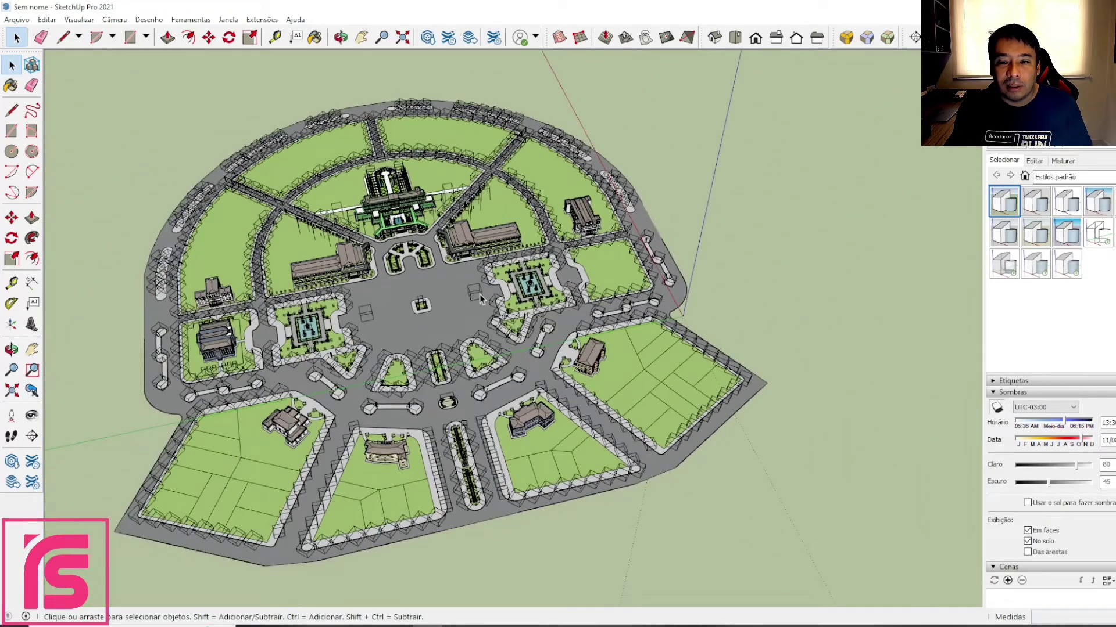
{"action": "middle_click_drag", "start_coordinate": [480, 298], "coordinate": [423, 294]}
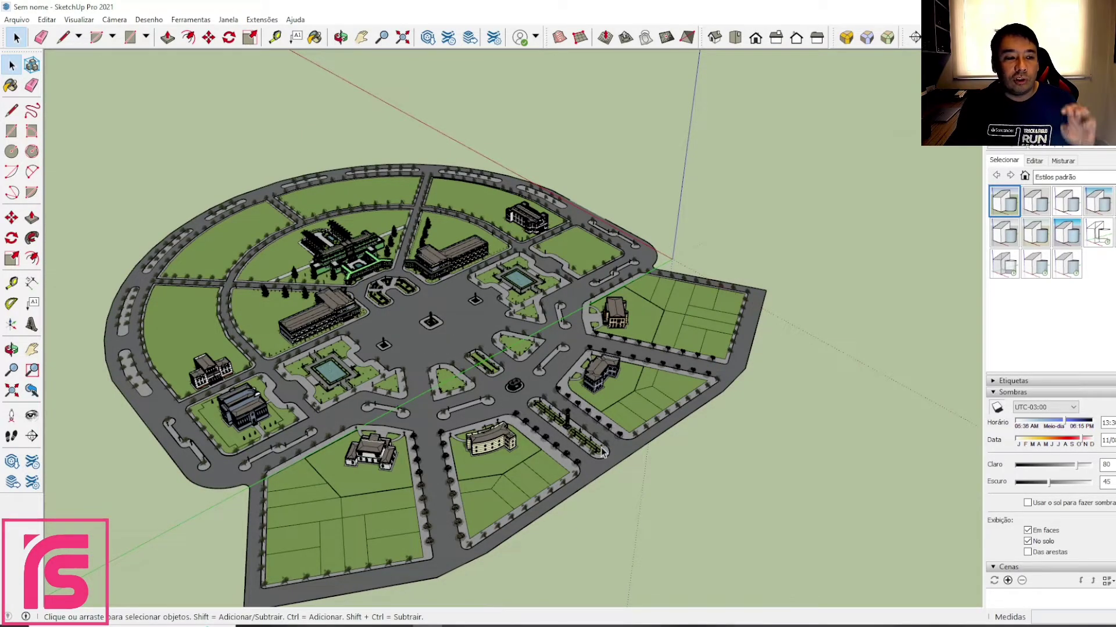
{"action": "middle_click_drag", "start_coordinate": [323, 378], "coordinate": [399, 386]}
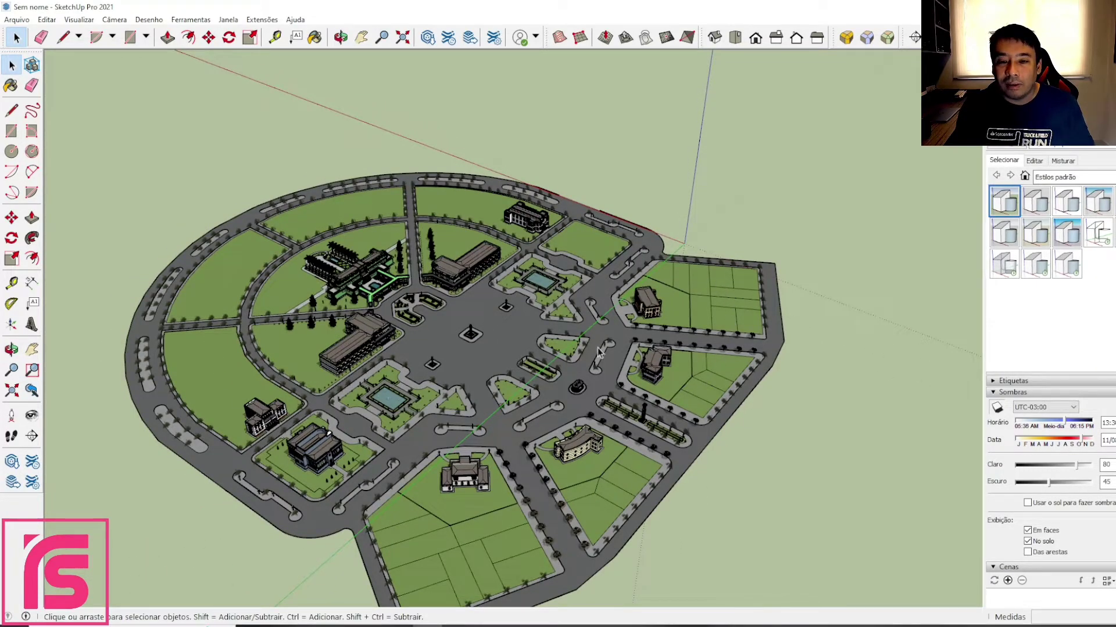
- Move the shadows' time of day to shortly after 15:10 while viewing the garden beds in front of the green building
{"action": "scroll", "coordinate": [316, 263], "scroll_direction": "up", "scroll_amount": 10}
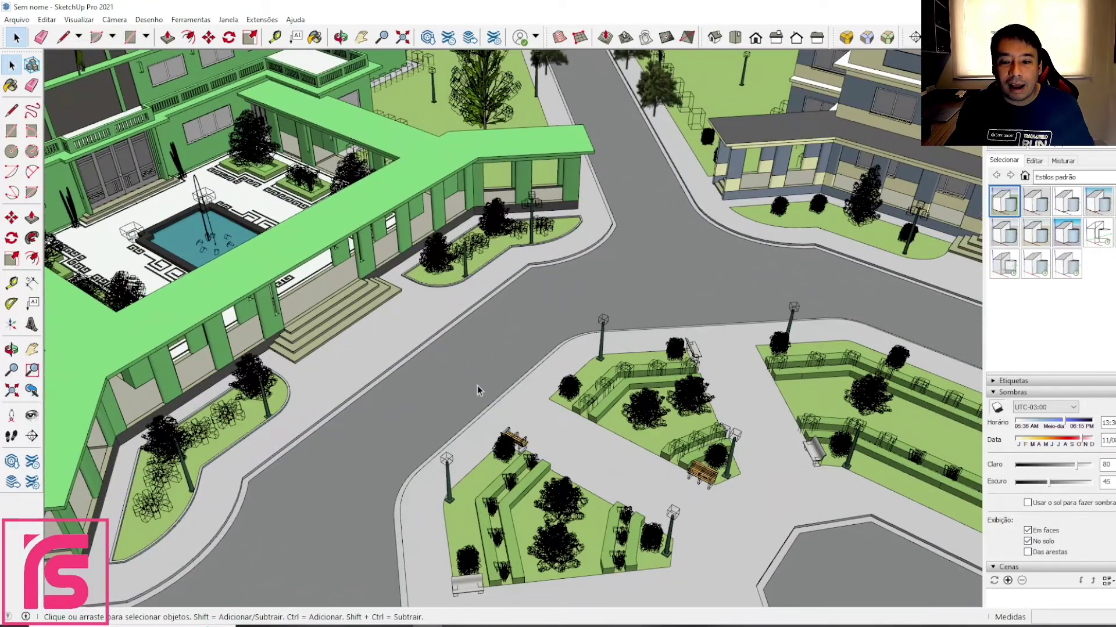
{"action": "middle_click_drag", "start_coordinate": [483, 388], "coordinate": [525, 259], "text": "shift"}
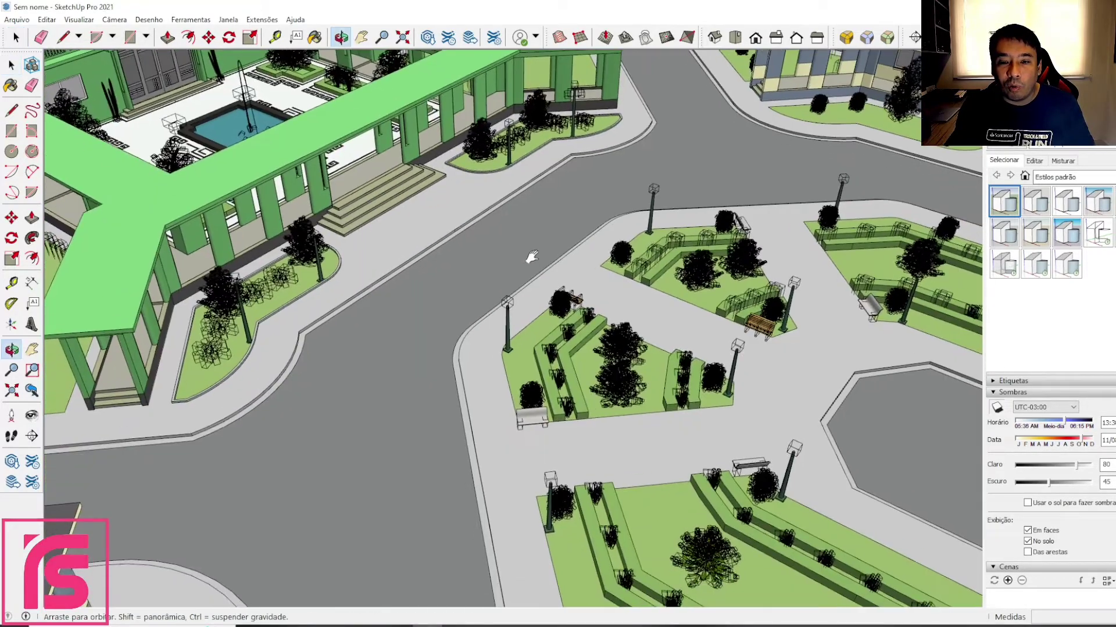
{"action": "scroll", "coordinate": [698, 314], "scroll_direction": "up", "scroll_amount": 3}
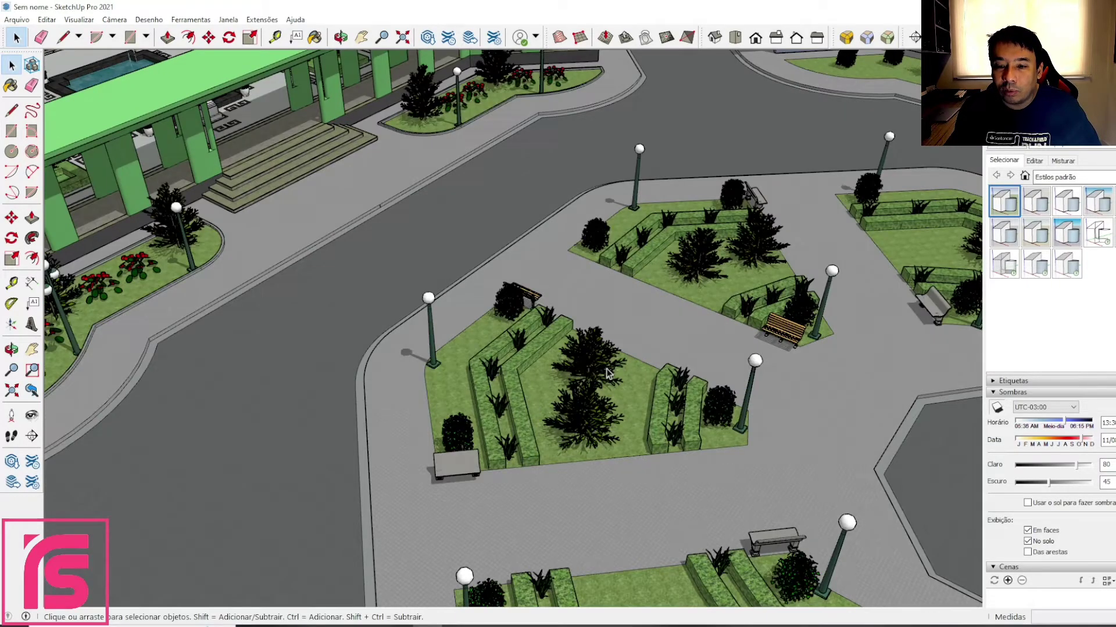
{"action": "middle_click_drag", "start_coordinate": [773, 363], "coordinate": [694, 351]}
{"action": "scroll", "coordinate": [693, 350], "scroll_direction": "up", "scroll_amount": 5}
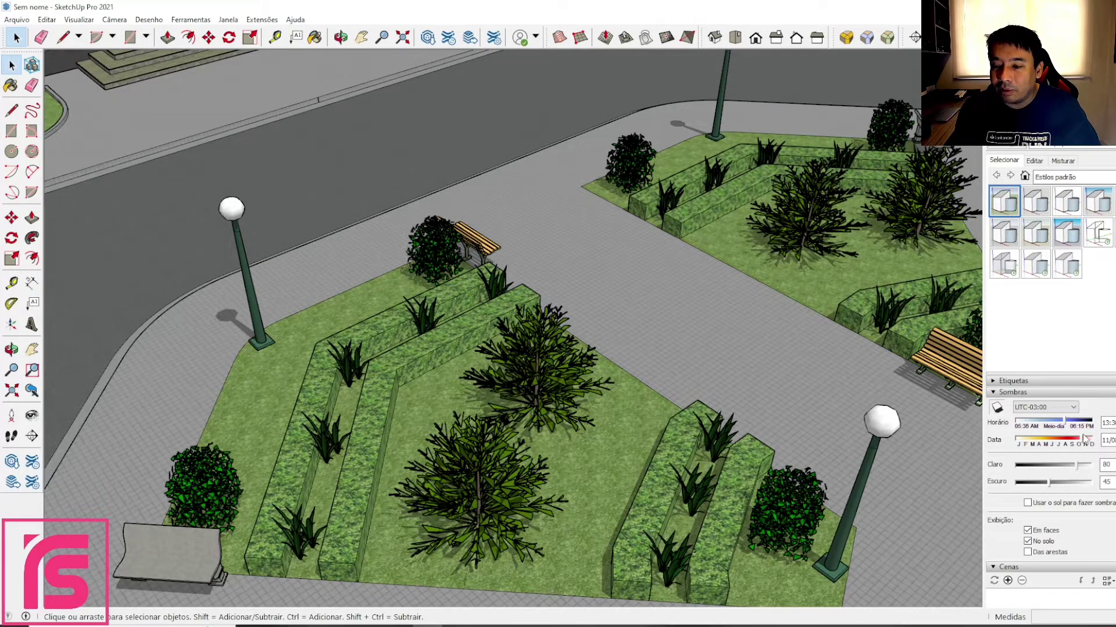
{"action": "left_click_drag", "start_coordinate": [1065, 423], "coordinate": [1078, 426]}
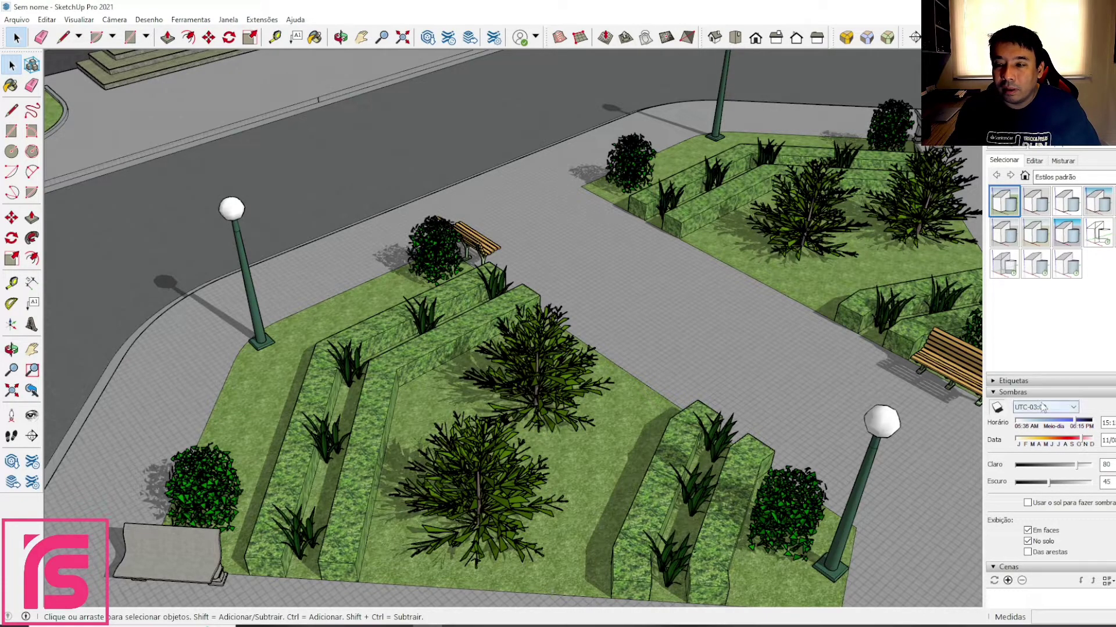
- Turn off the shadow display and view the garden beds without shadows
{"action": "middle_click_drag", "start_coordinate": [487, 254], "coordinate": [864, 255]}
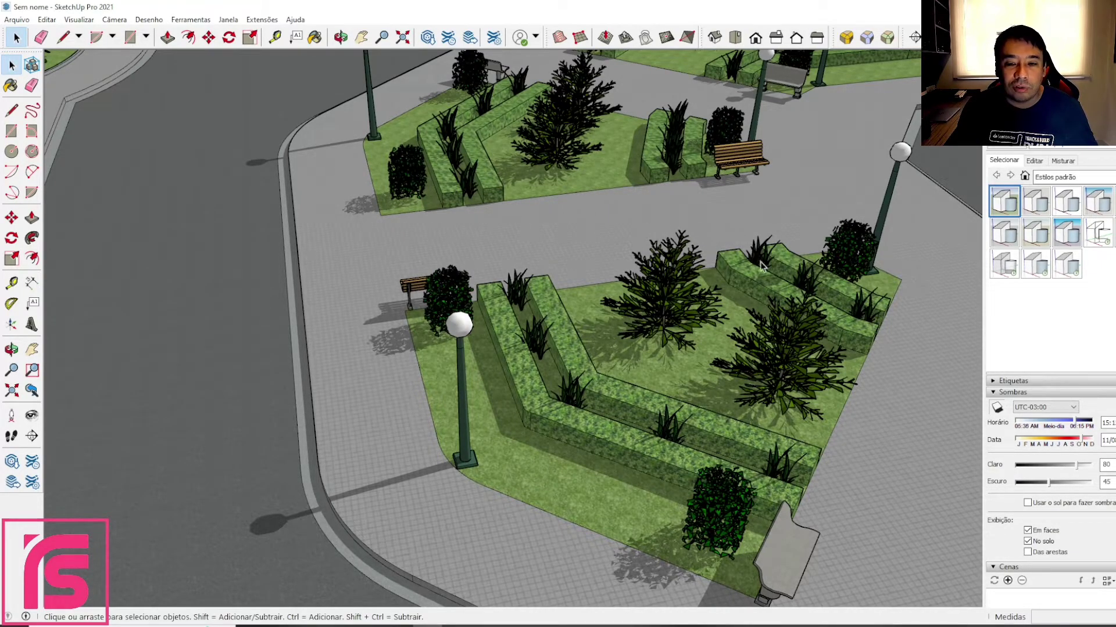
{"action": "left_click", "coordinate": [997, 408]}
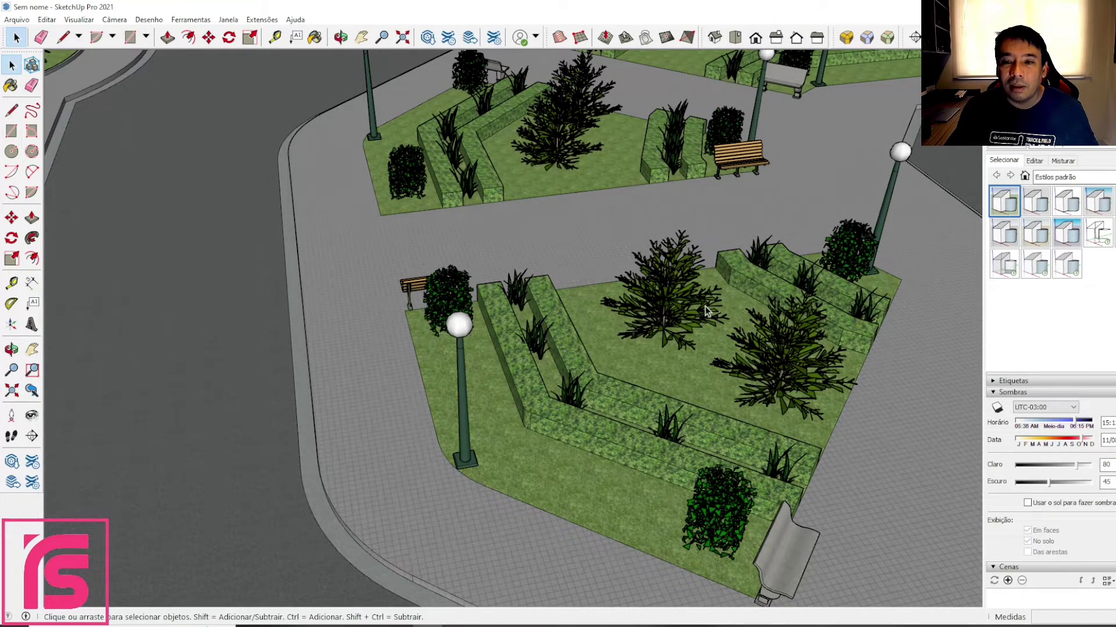
{"action": "middle_click_drag", "start_coordinate": [606, 362], "coordinate": [650, 375]}
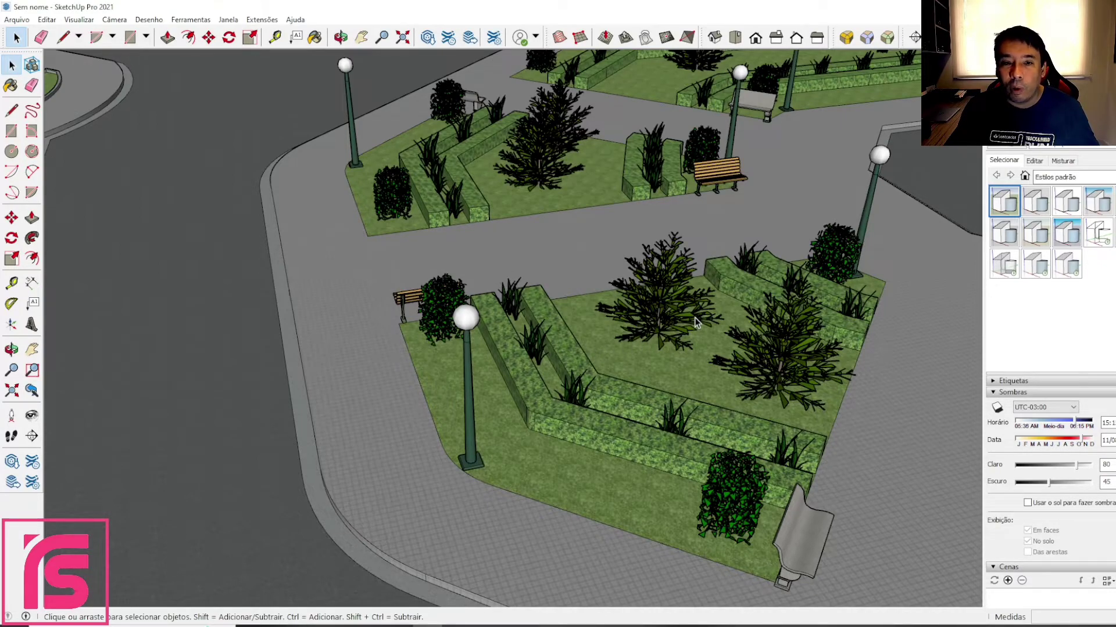
- Apply the Sombreado com texturas style from the default styles to the model
{"action": "left_click", "coordinate": [493, 262]}
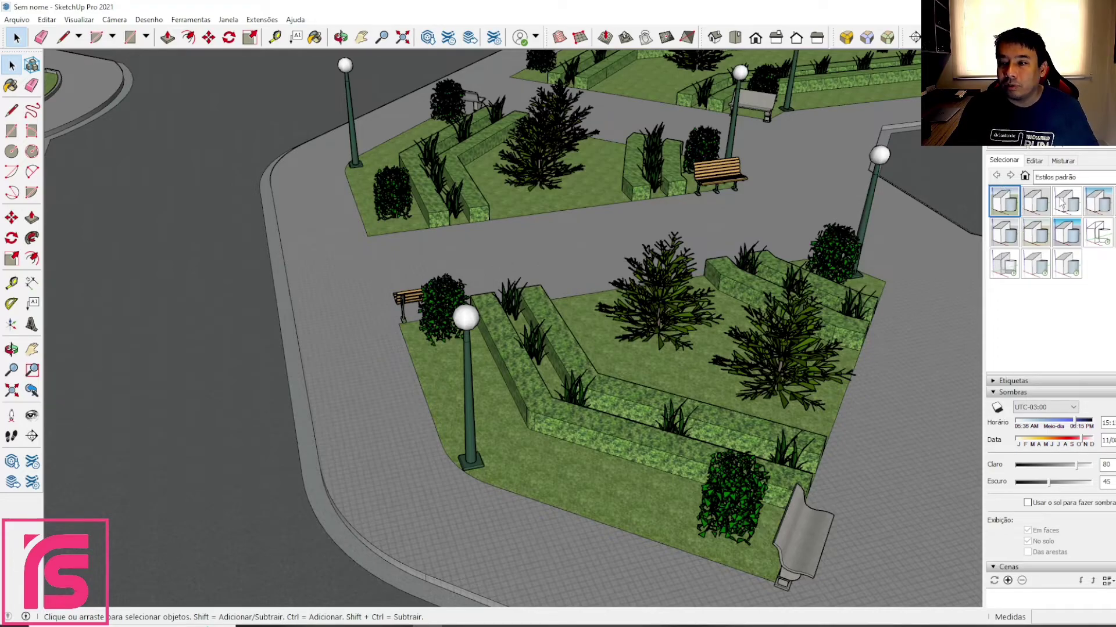
{"action": "left_click", "coordinate": [1064, 265]}
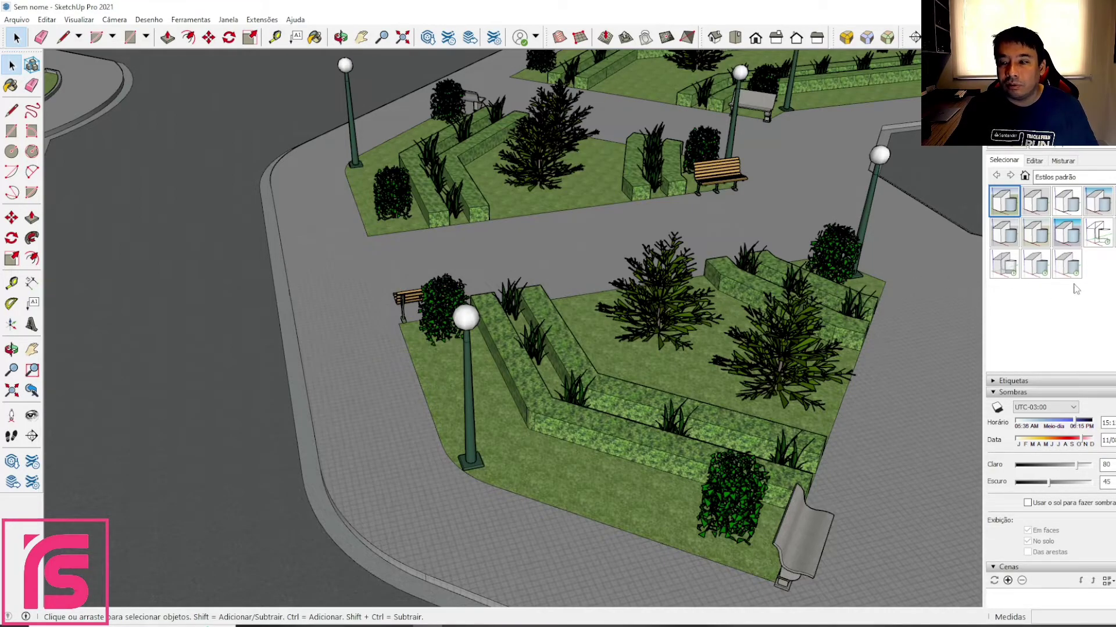
{"action": "left_click", "coordinate": [1068, 267]}
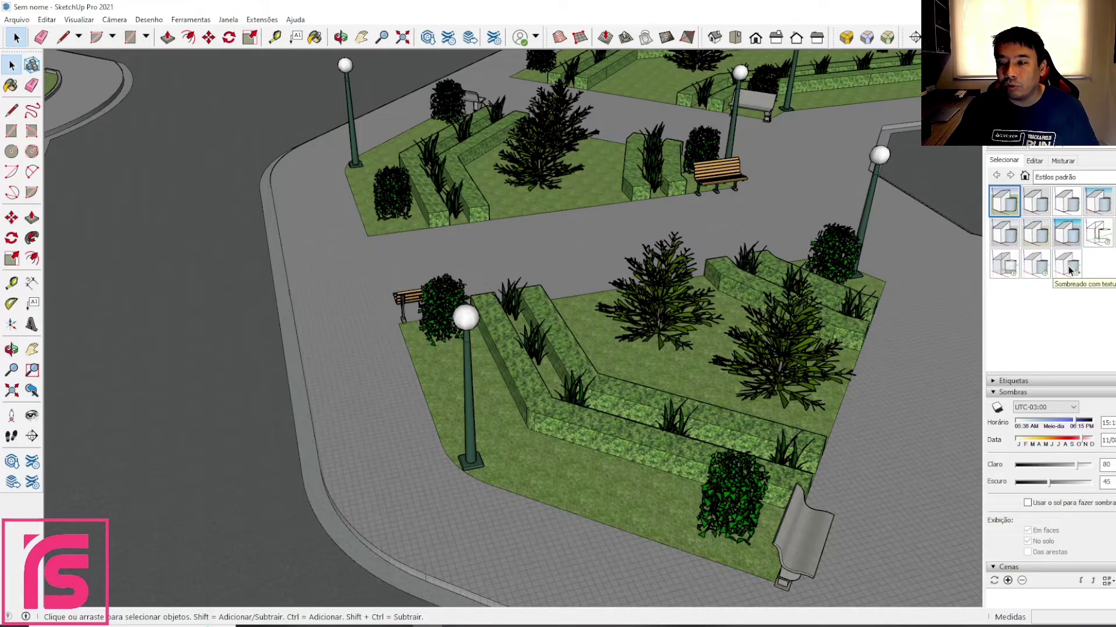
{"action": "left_click", "coordinate": [1068, 267]}
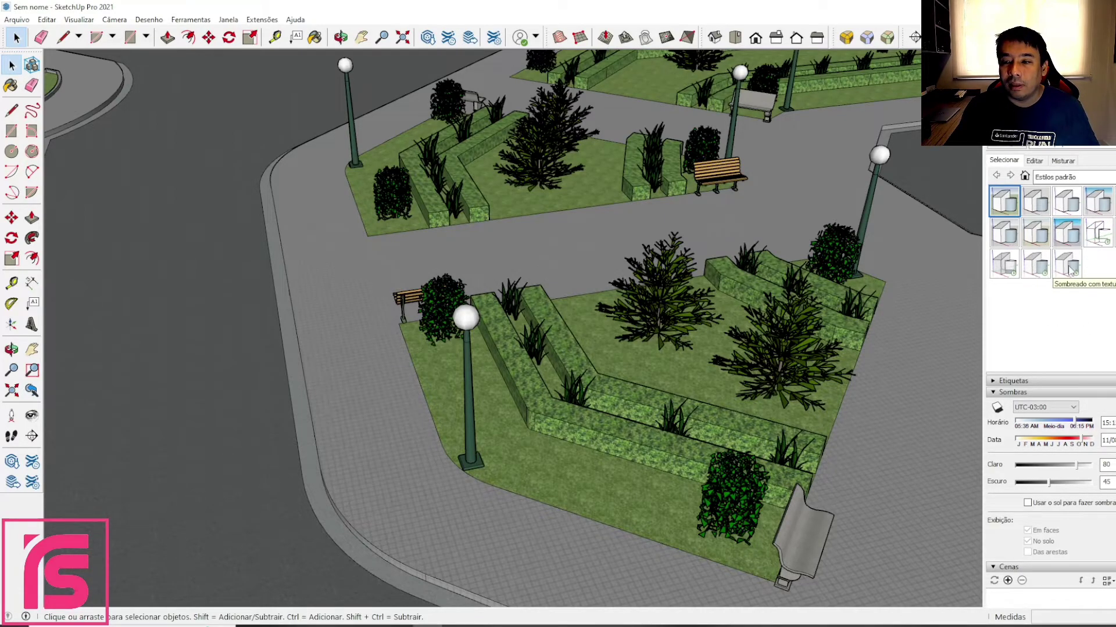
- Examine the garden beds and the fountain square from near and far with the applied style
{"action": "scroll", "coordinate": [564, 351], "scroll_direction": "up", "scroll_amount": 6}
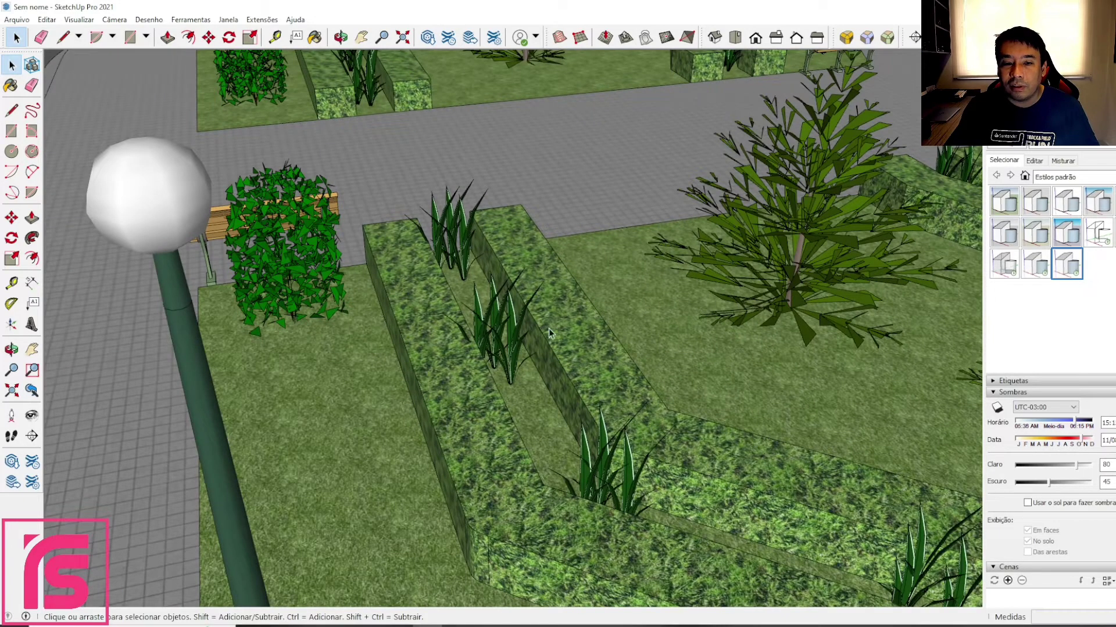
{"action": "scroll", "coordinate": [651, 447], "scroll_direction": "down", "scroll_amount": 10}
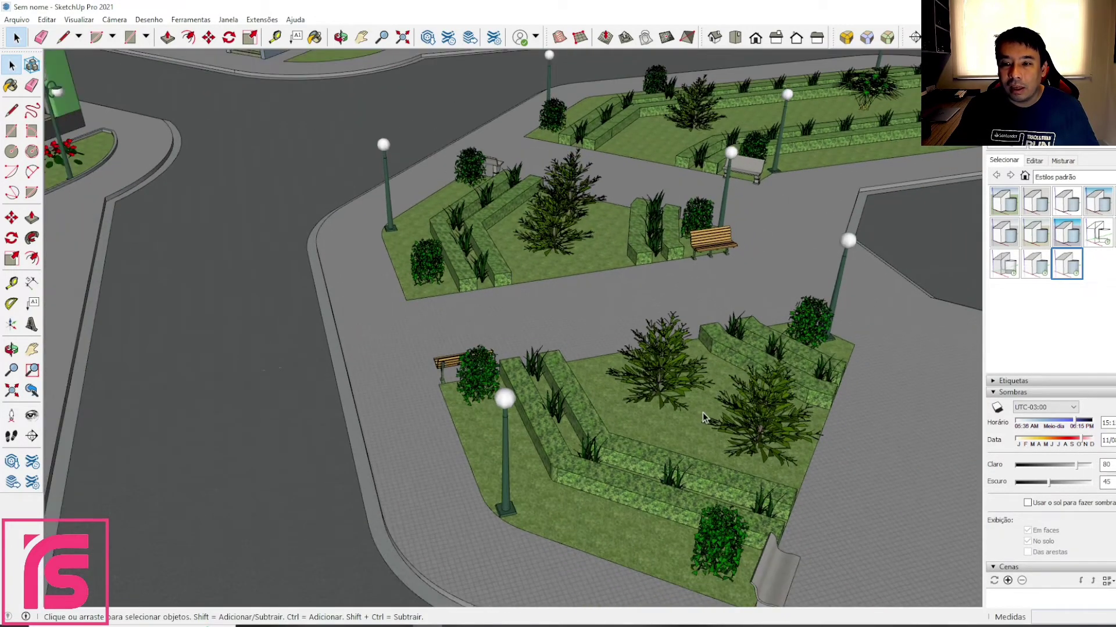
{"action": "scroll", "coordinate": [703, 417], "scroll_direction": "down", "scroll_amount": 6}
{"action": "middle_click_drag", "start_coordinate": [750, 408], "coordinate": [622, 371]}
{"action": "scroll", "coordinate": [673, 401], "scroll_direction": "down", "scroll_amount": 5}
{"action": "scroll", "coordinate": [738, 406], "scroll_direction": "down", "scroll_amount": 3}
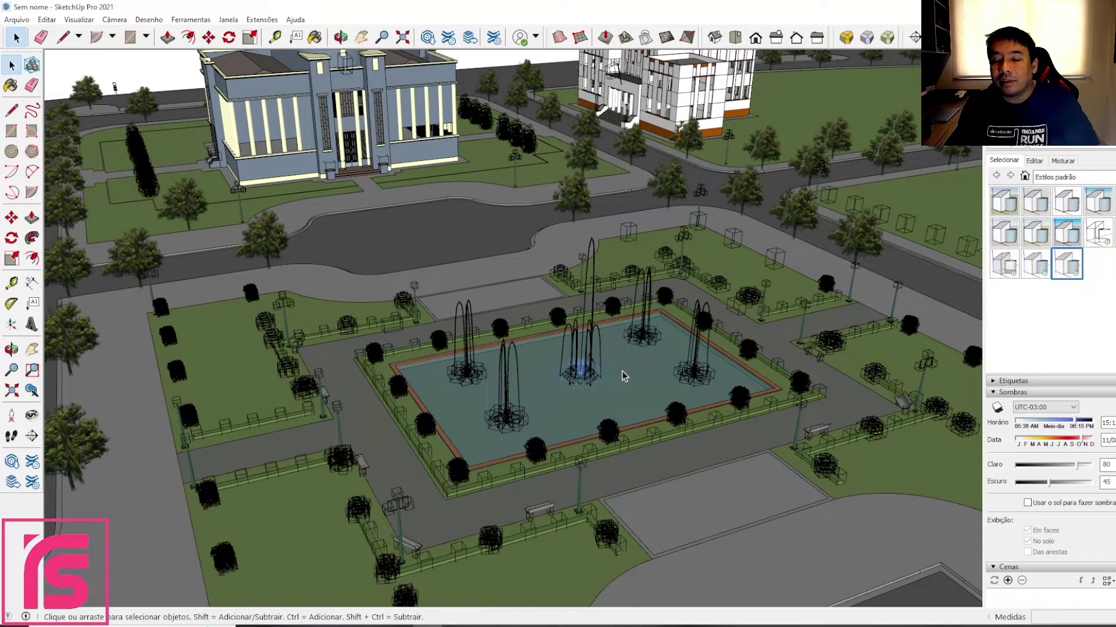